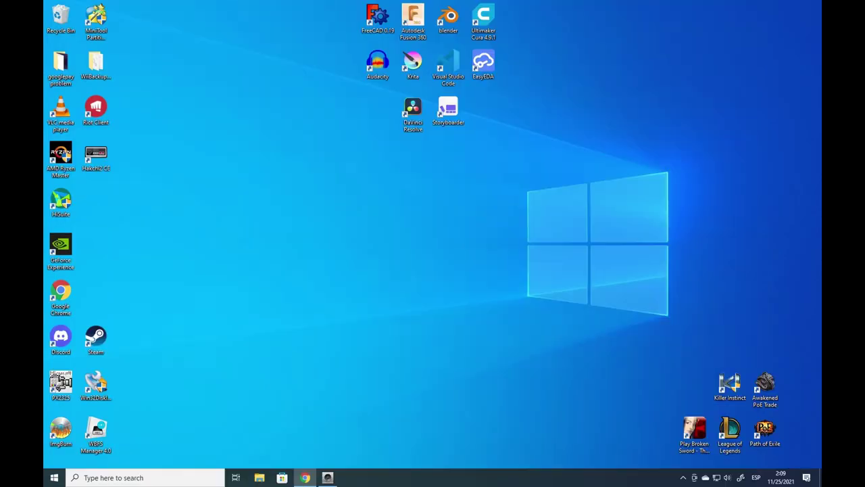
Step: Open Autodesk Fusion 360 and start a new sketch on the front plane
double_click(414, 27)
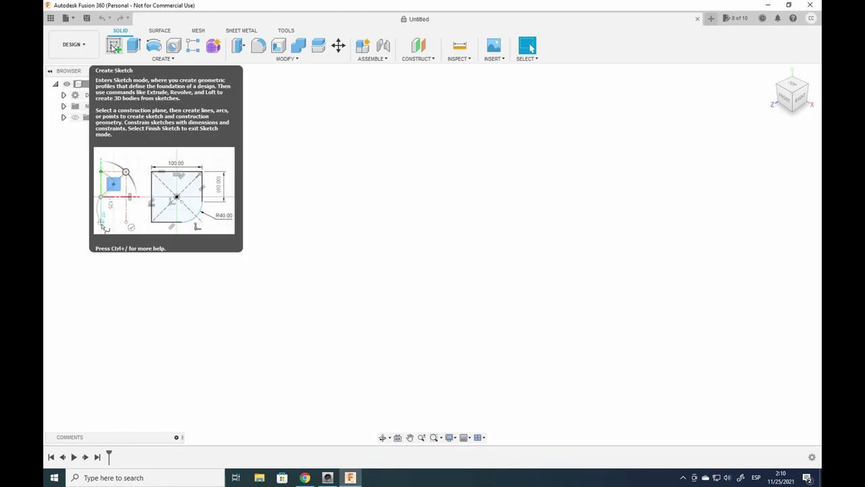
click(113, 48)
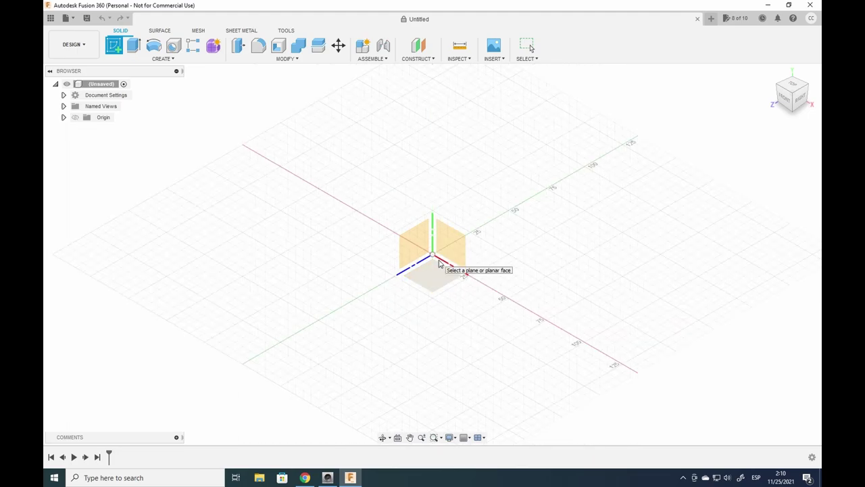
click(443, 265)
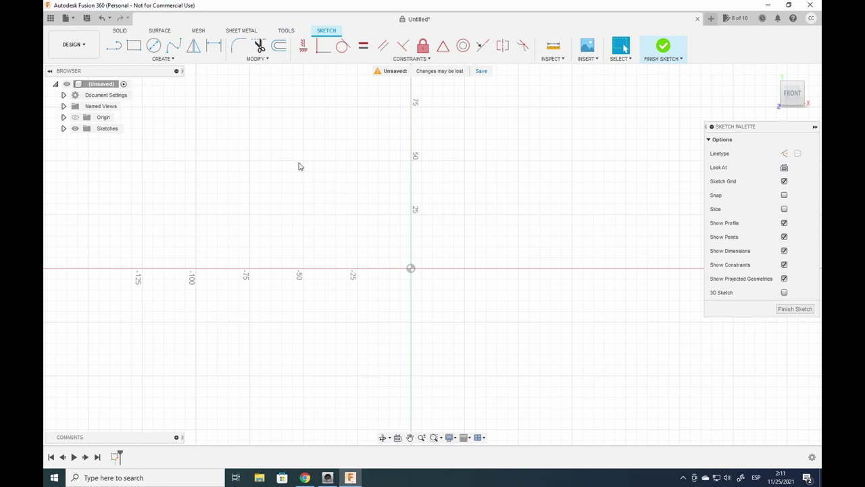
Step: Draw a 30 mm diameter circle centred on the origin and finish the sketch
click(153, 46)
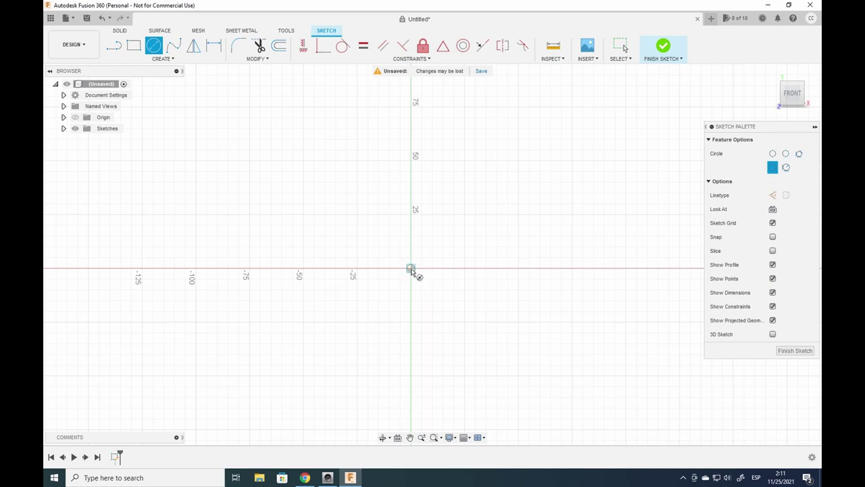
click(410, 269)
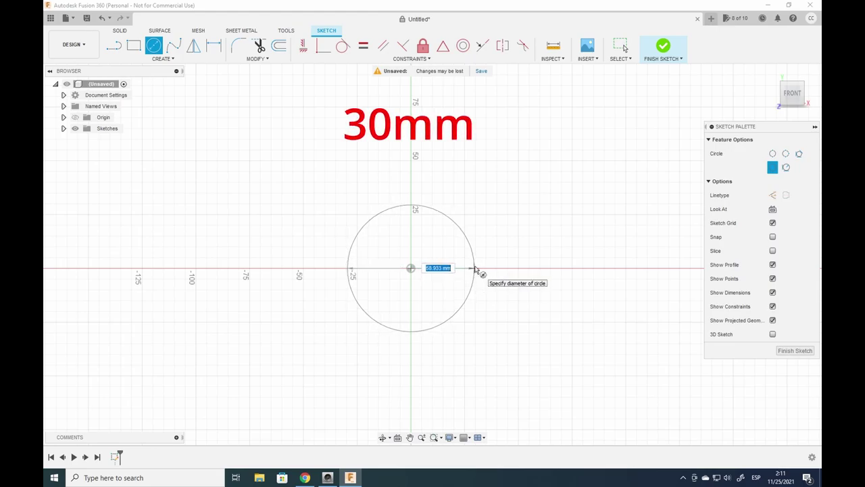
text(30)
key(Return)
key(Escape)
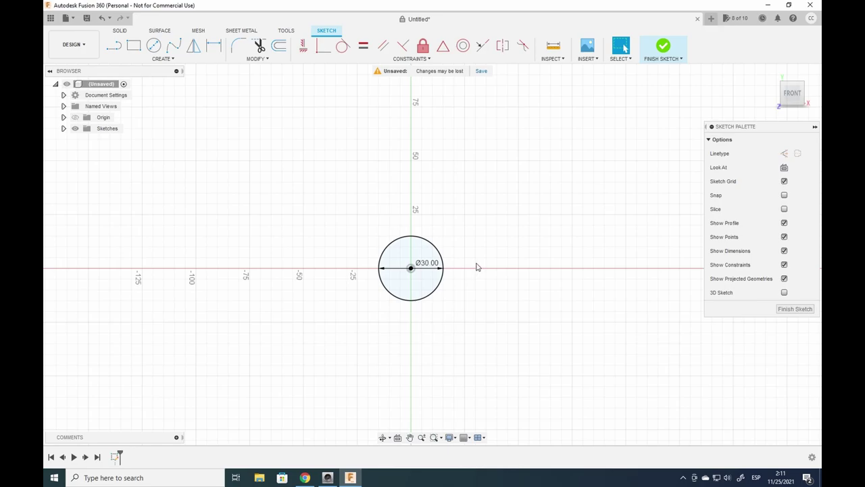
scroll(390, 254, up, 5)
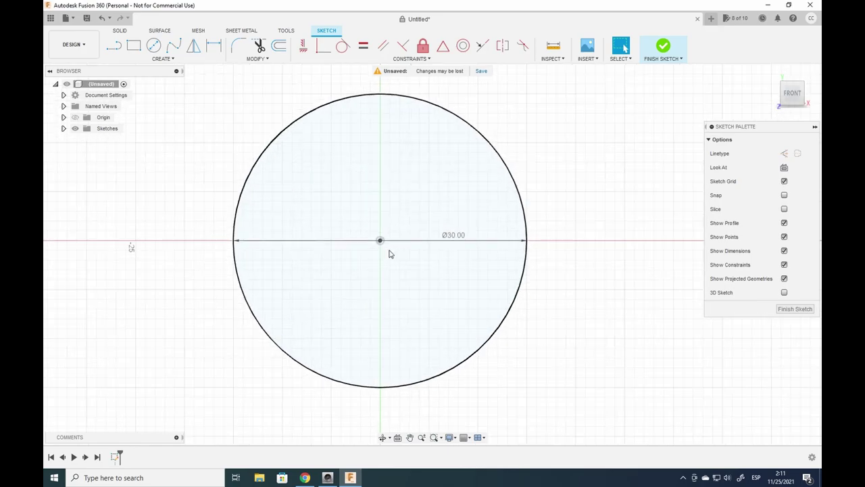
scroll(456, 295, down, 1)
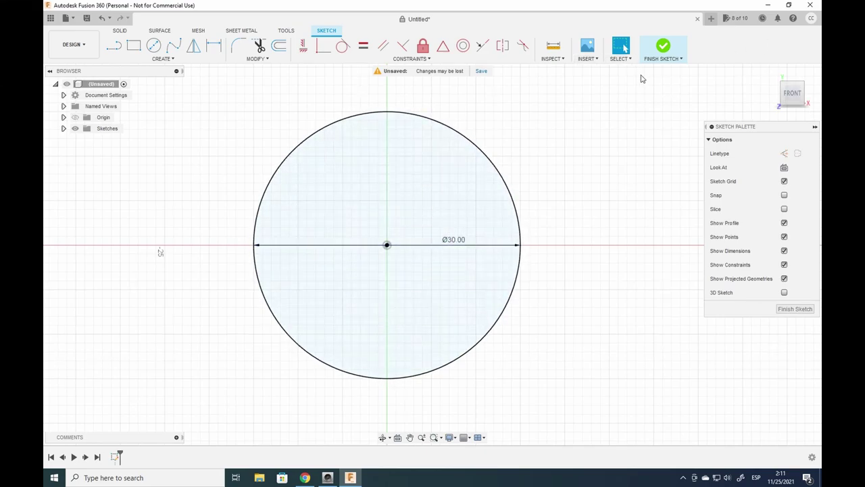
click(664, 46)
Step: Extrude the 30 mm circle by 2 mm as a new body
click(133, 46)
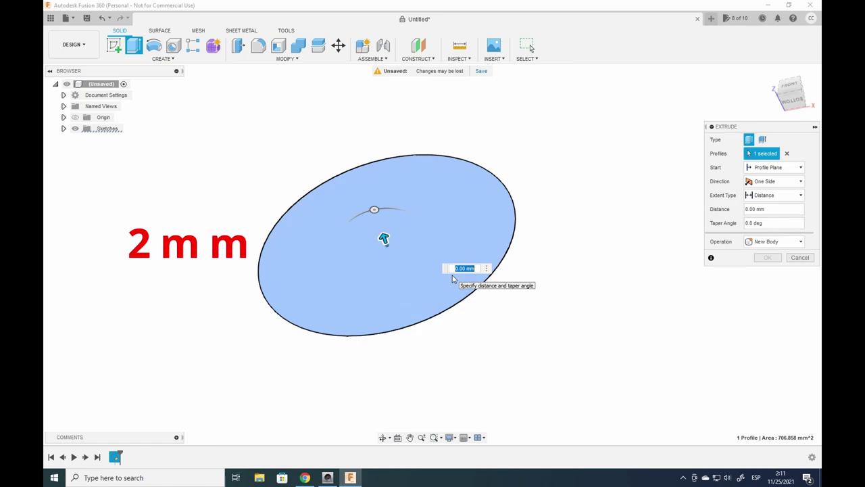
text(2)
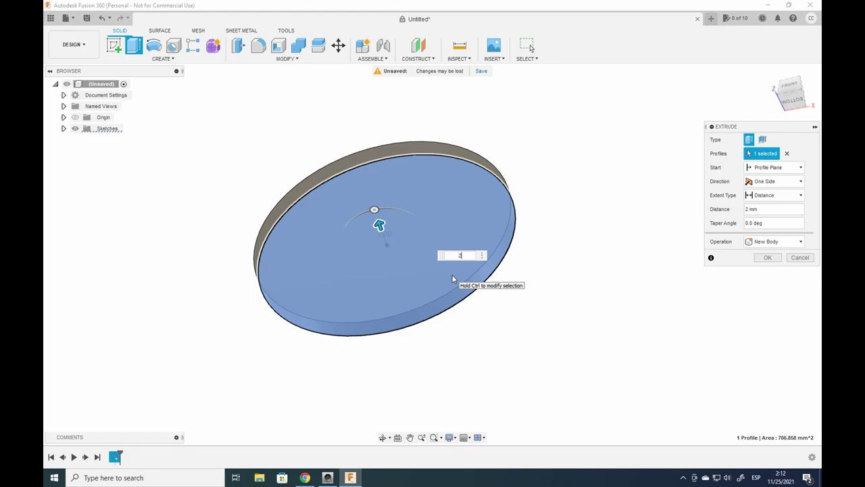
key(Return)
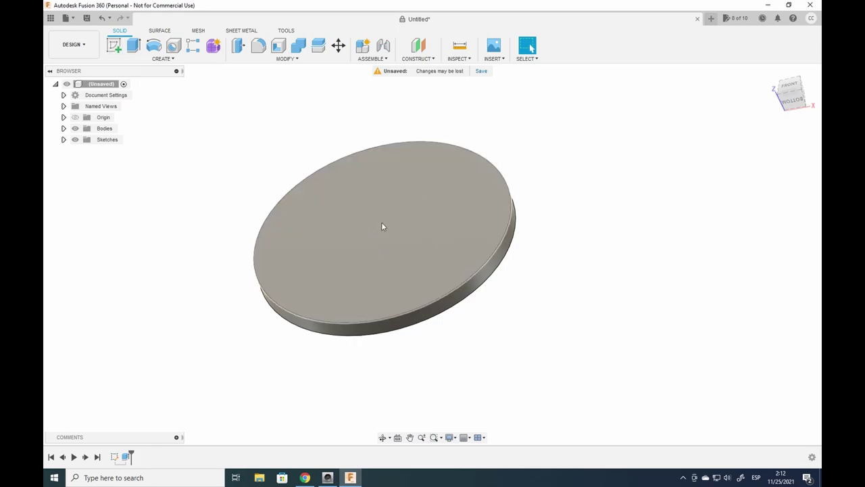
Step: Sketch a 15 mm diameter circle centred on the origin on the disc's flat face and finish the sketch
click(394, 238)
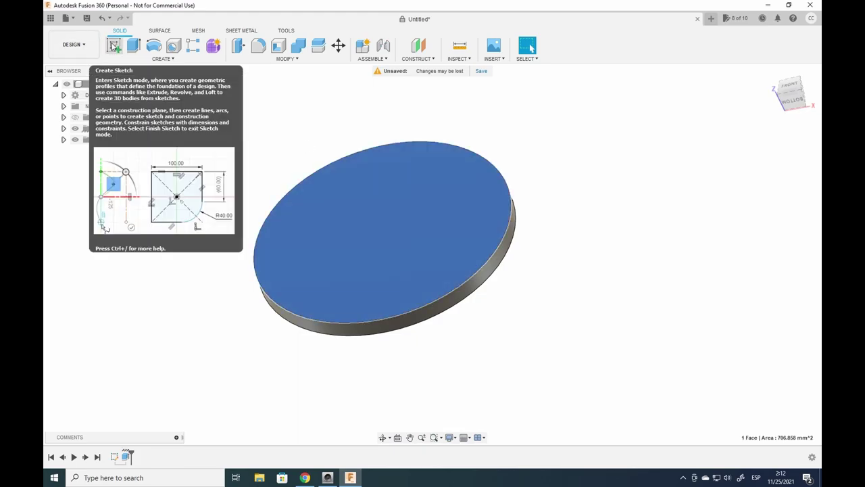
click(114, 45)
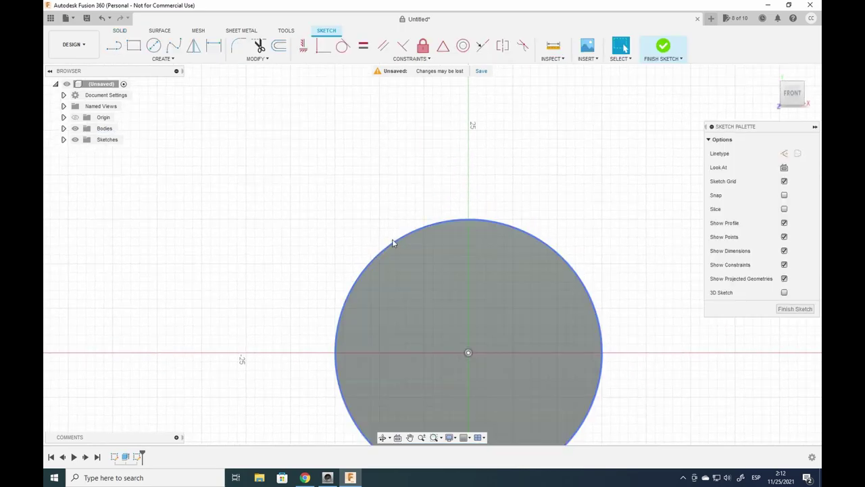
middle_drag(432, 246, 400, 222)
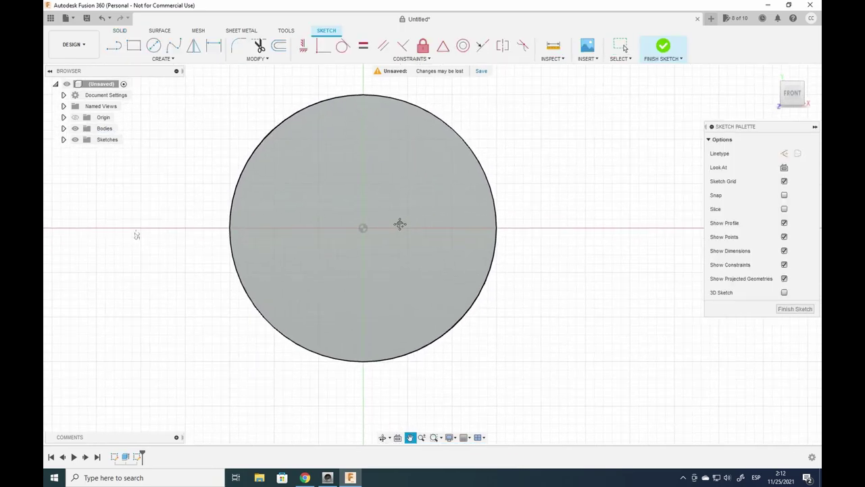
click(154, 46)
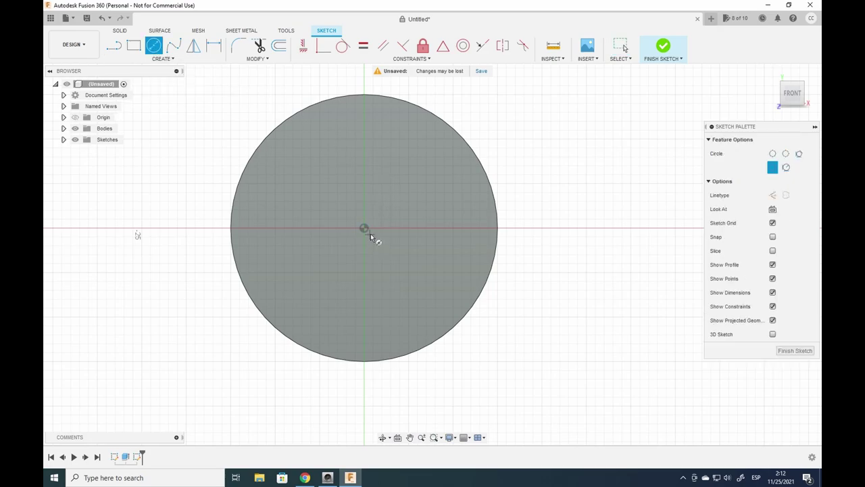
click(363, 229)
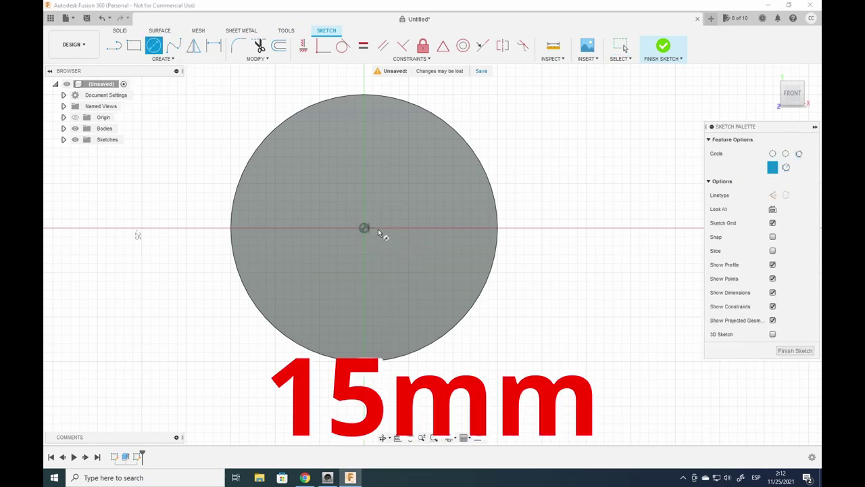
text(15)
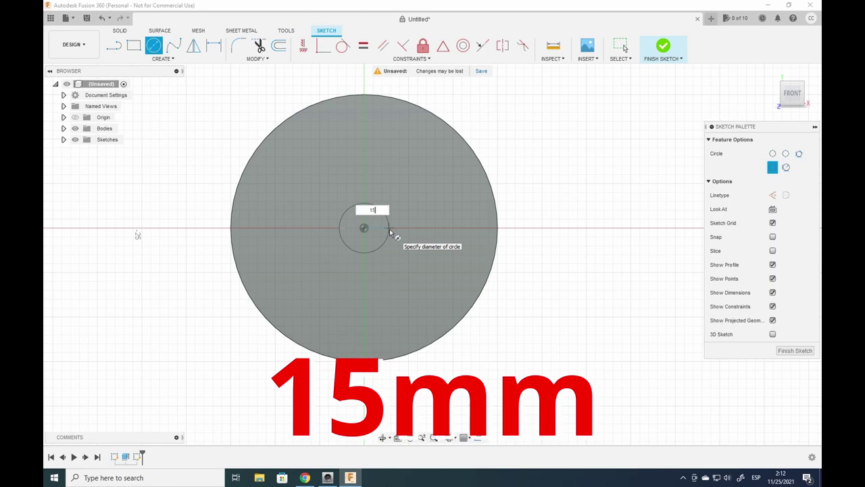
key(Return)
key(Escape)
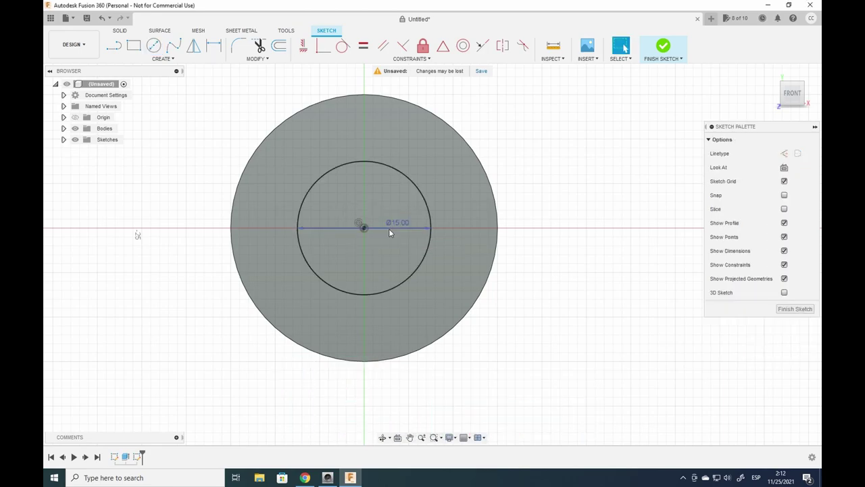
click(663, 46)
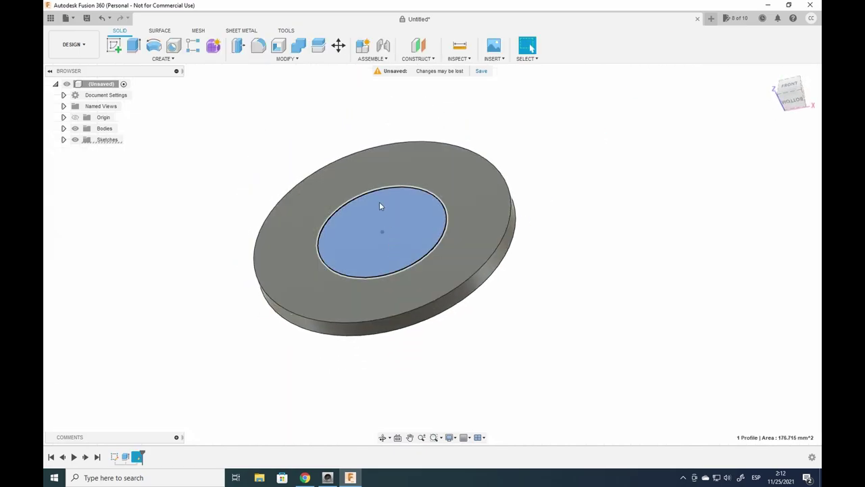
Step: Extrude the 15 mm circle outward by 3.3 mm, joined to the disc
click(389, 248)
click(132, 46)
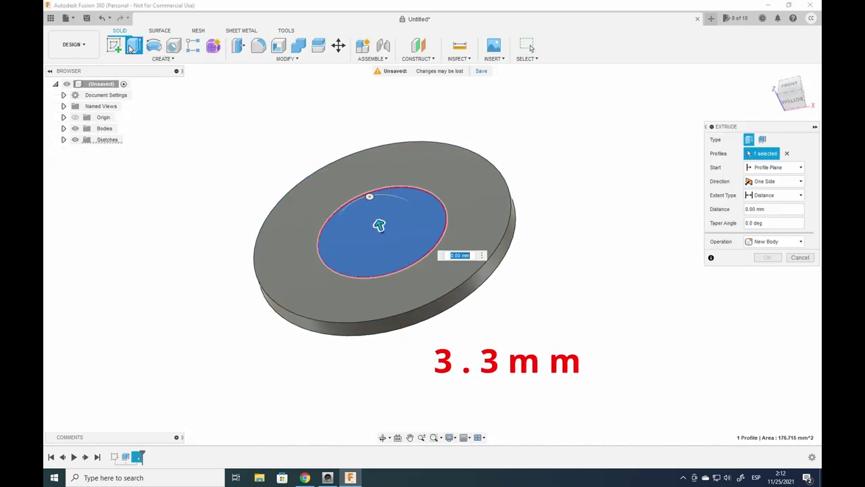
text(3.3)
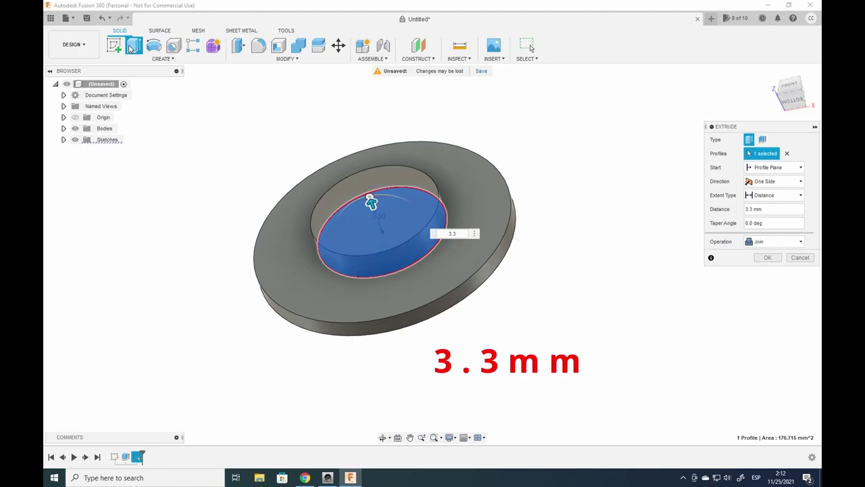
key(Return)
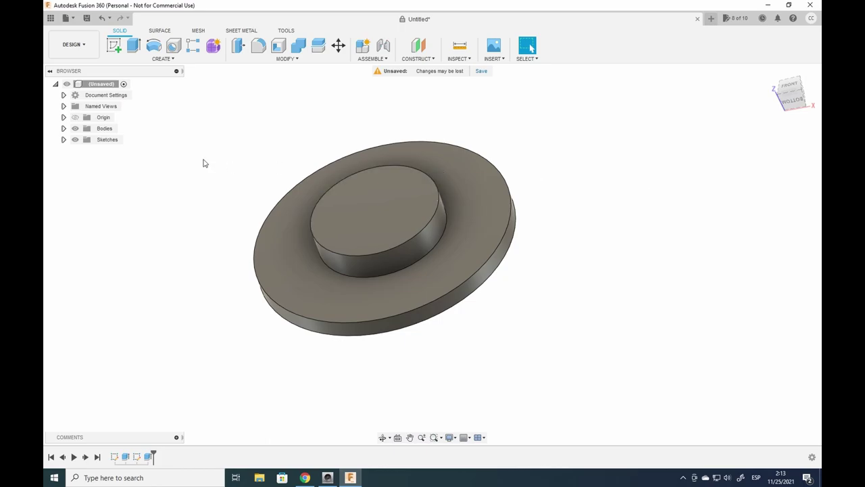
Step: Sketch a 2 mm diameter circle centred on the origin on the raised boss's end face and finish the sketch
click(355, 196)
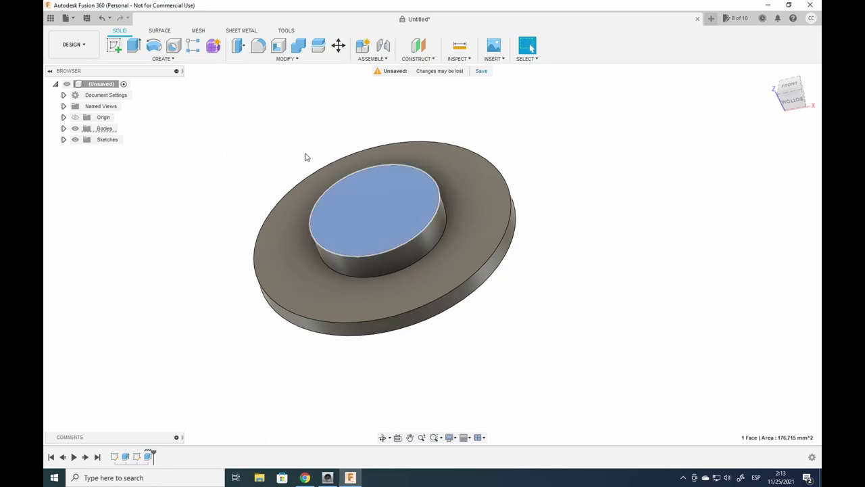
click(115, 42)
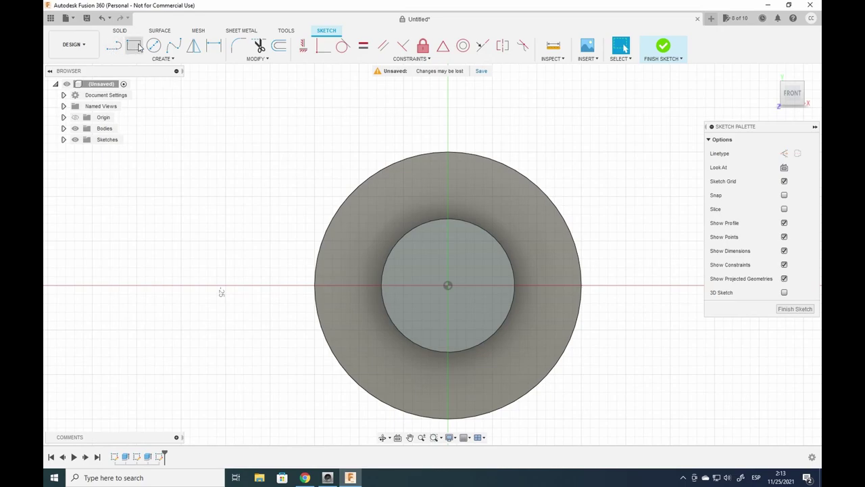
click(154, 45)
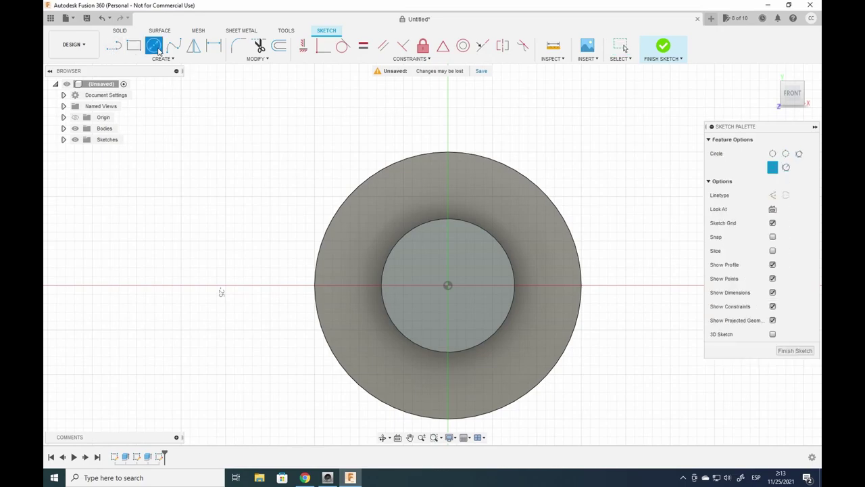
click(448, 285)
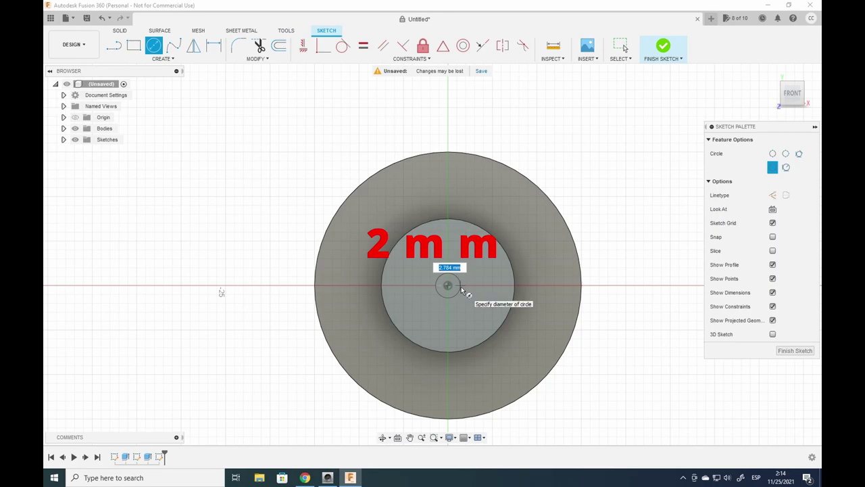
text(2)
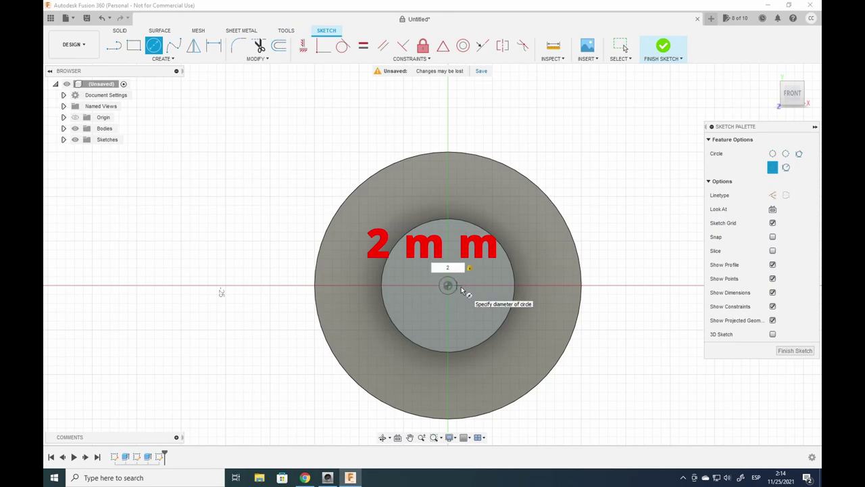
key(Return)
click(662, 48)
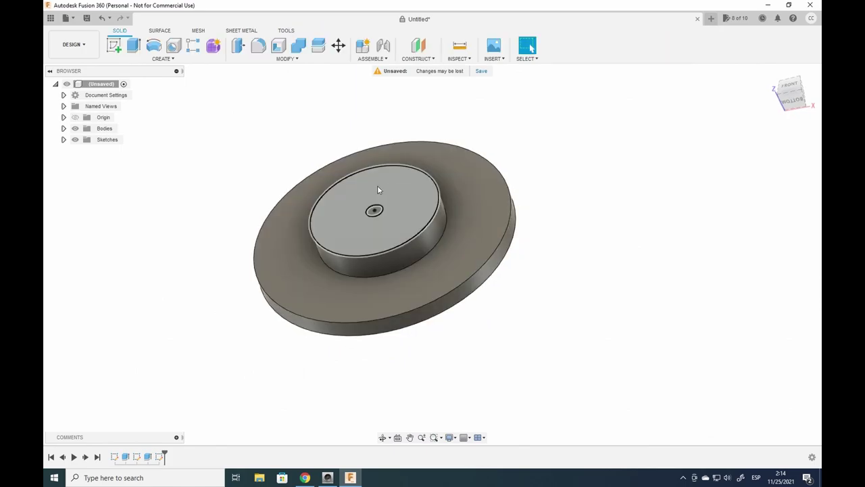
Step: Cut a central hole through the boss and disc by extruding the 2 mm circle by -10 mm
click(376, 210)
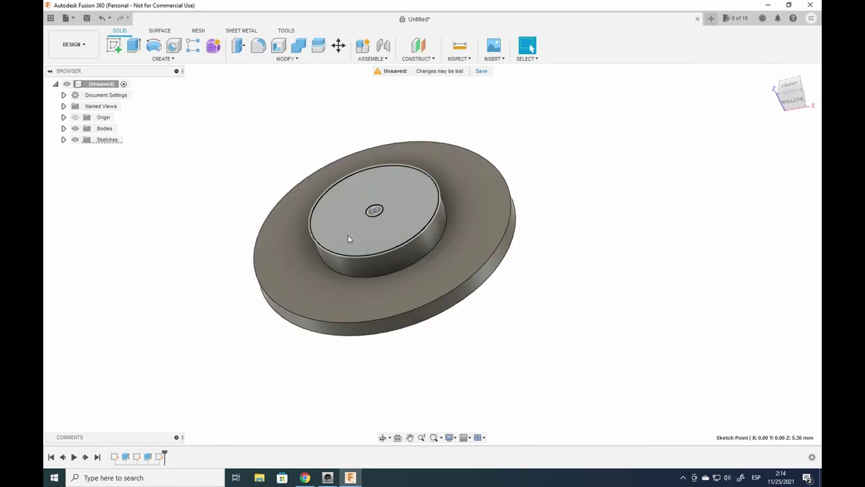
scroll(383, 223, up, 5)
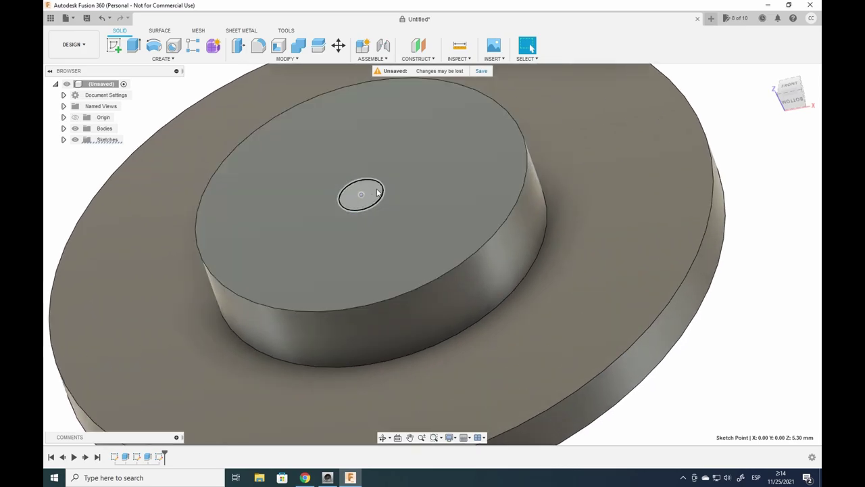
click(367, 192)
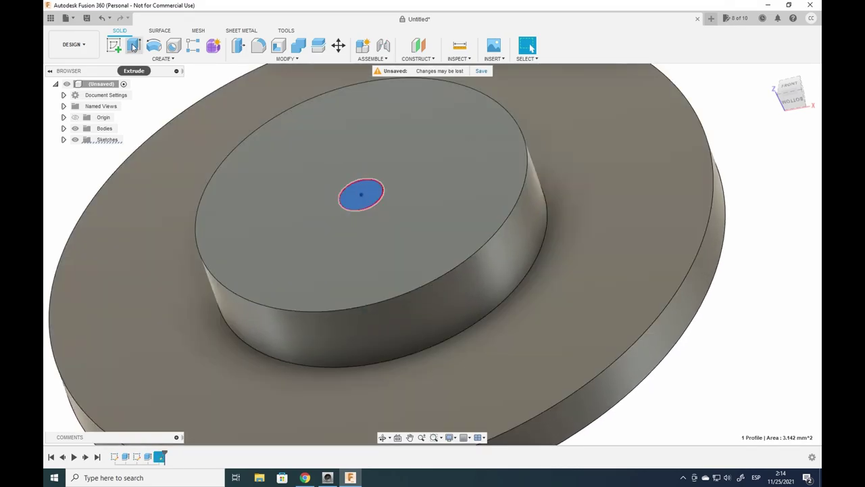
click(134, 46)
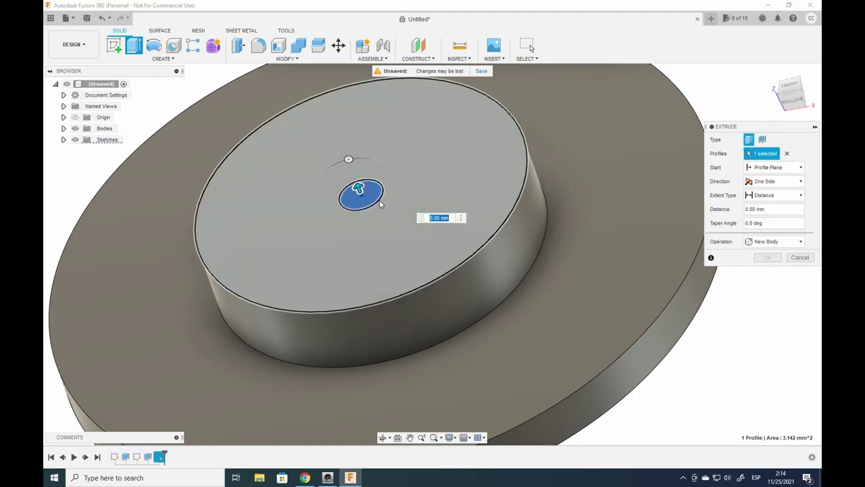
mouse_move(364, 199)
mouse_down()
mouse_move(413, 338)
mouse_move(359, 177)
mouse_move(365, 182)
mouse_up()
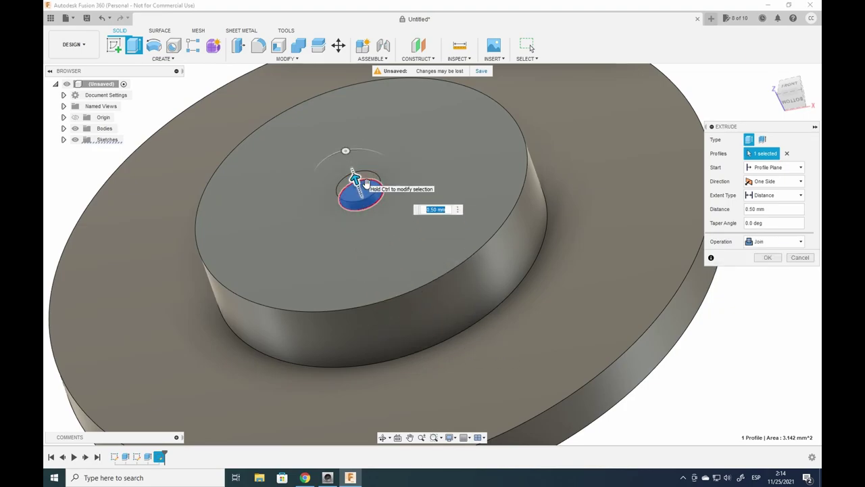
text(-10)
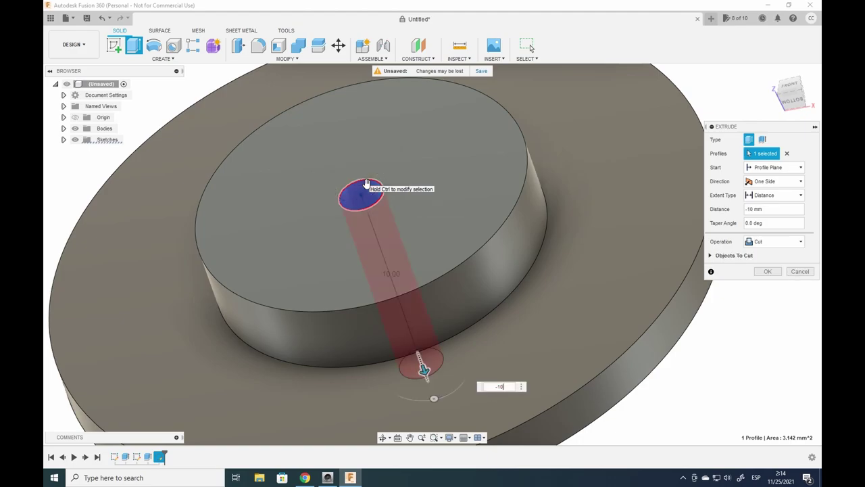
key(Return)
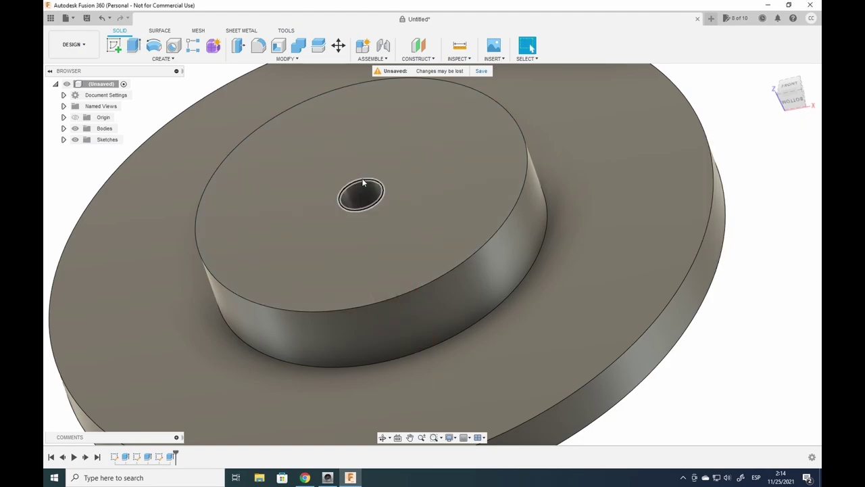
Step: Fillet the outer edge of the boss's end face with a 1 mm radius
scroll(417, 246, up, 3)
scroll(417, 246, down, 3)
scroll(417, 246, down, 5)
alt+middle_drag(417, 247, 527, 375)
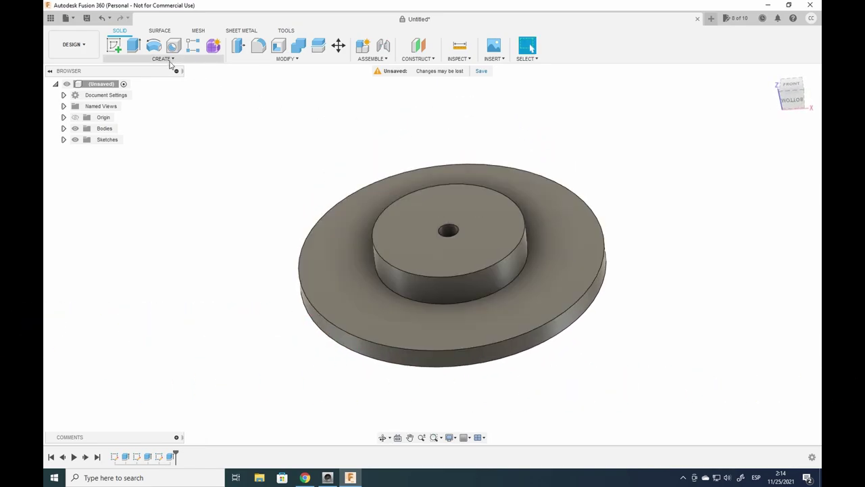
click(269, 59)
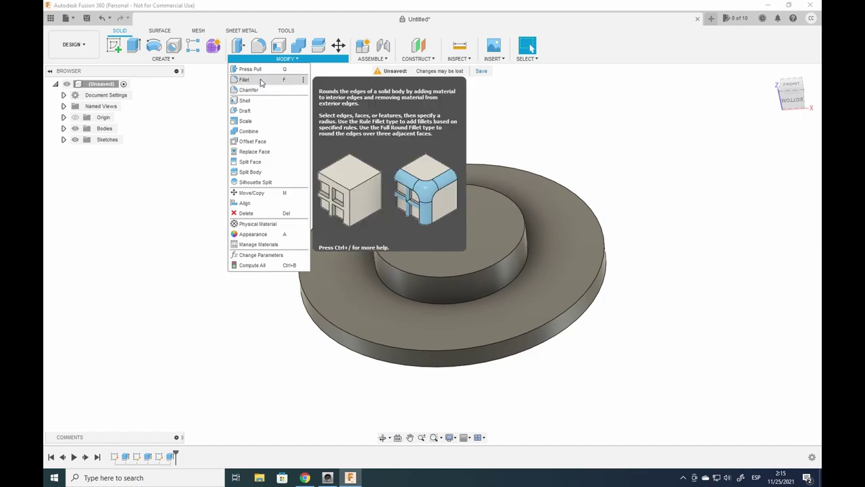
click(261, 81)
click(522, 245)
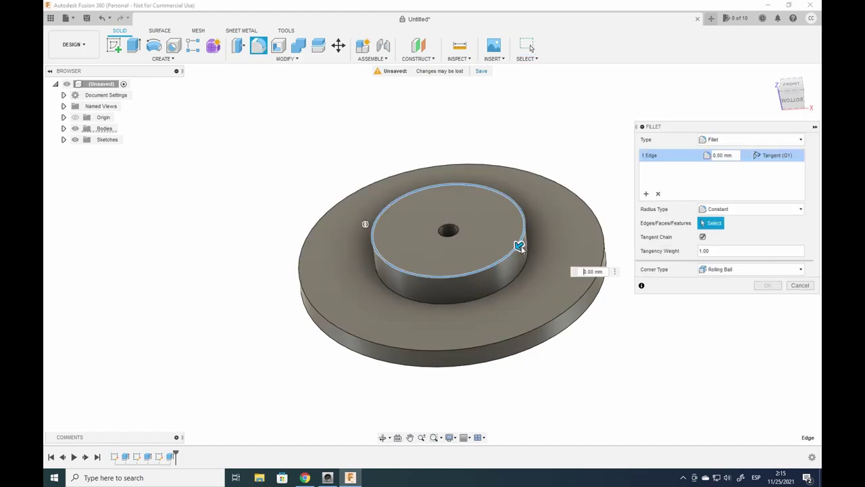
drag(517, 246, 521, 251)
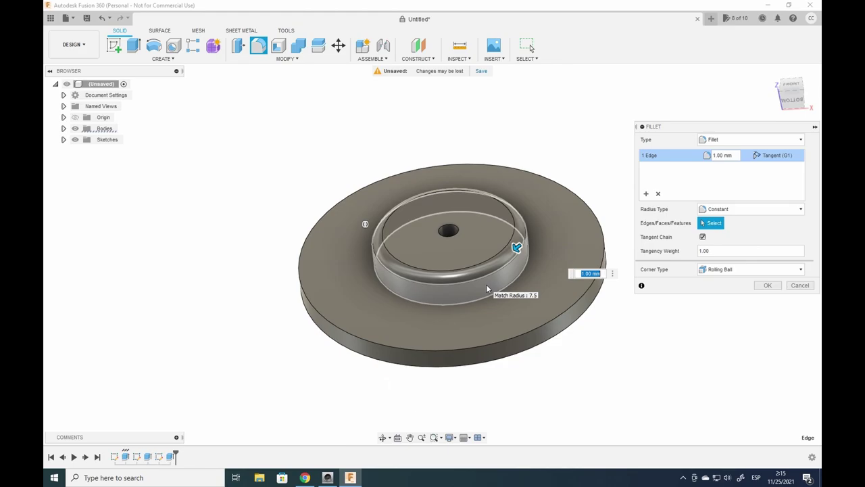
click(765, 286)
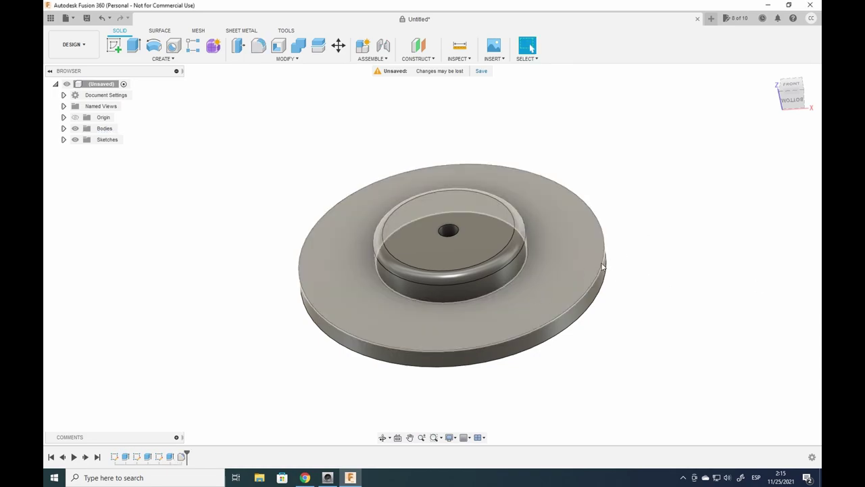
Step: Start a sketch on the boss's end face and draw an 8.5 mm line from the origin along the positive X axis
click(478, 244)
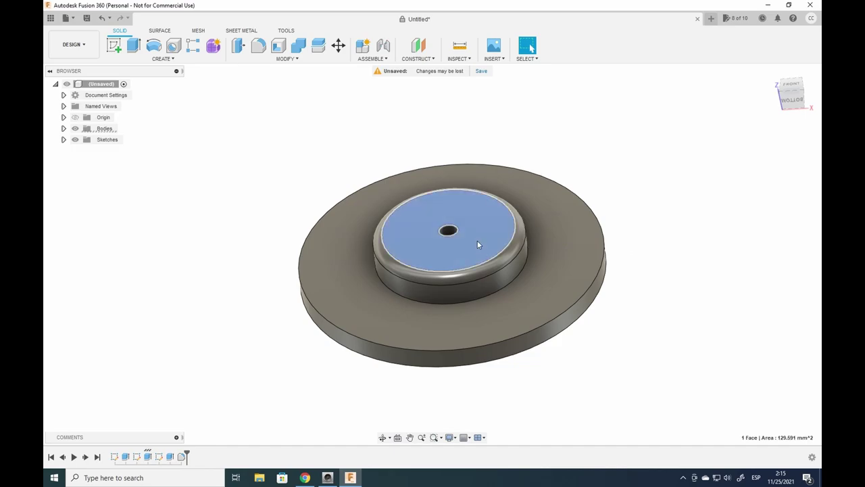
click(115, 46)
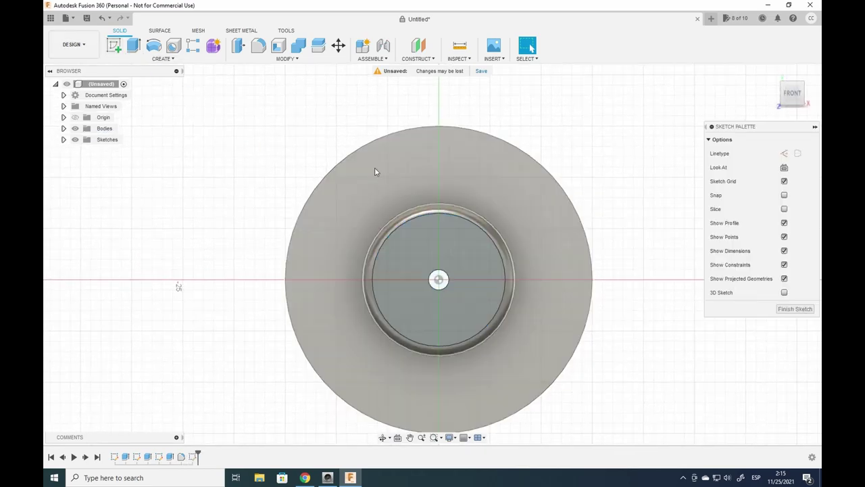
click(114, 46)
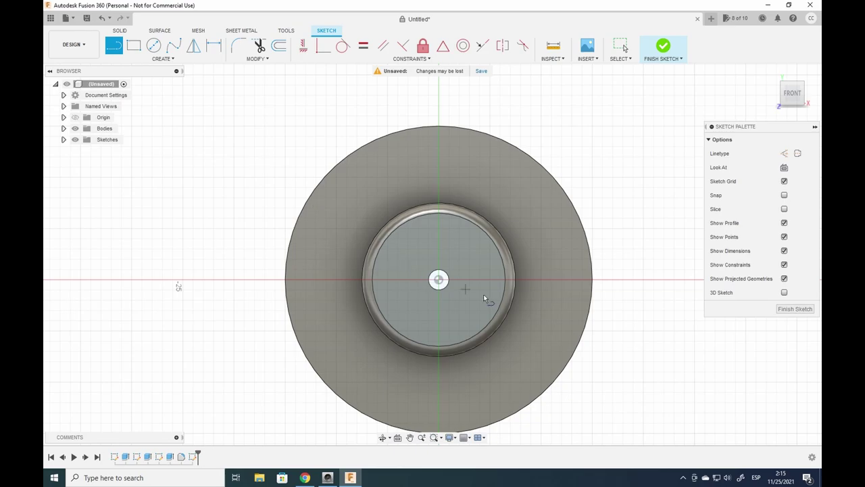
click(438, 280)
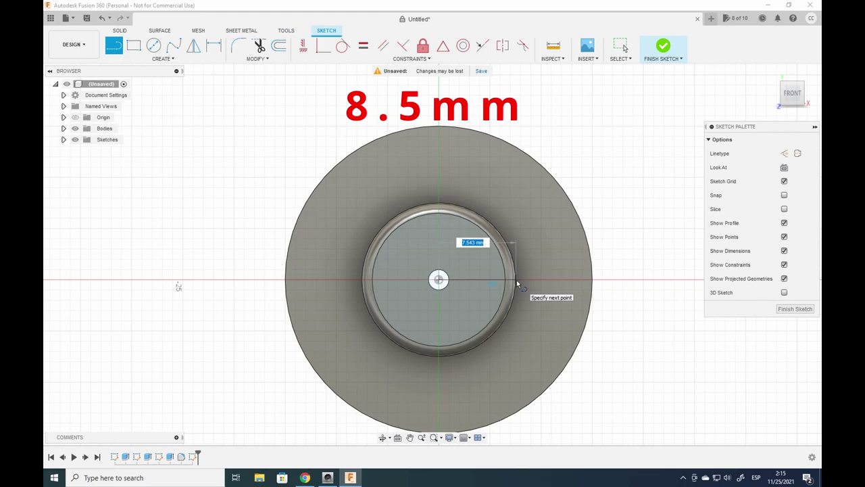
text(8.5)
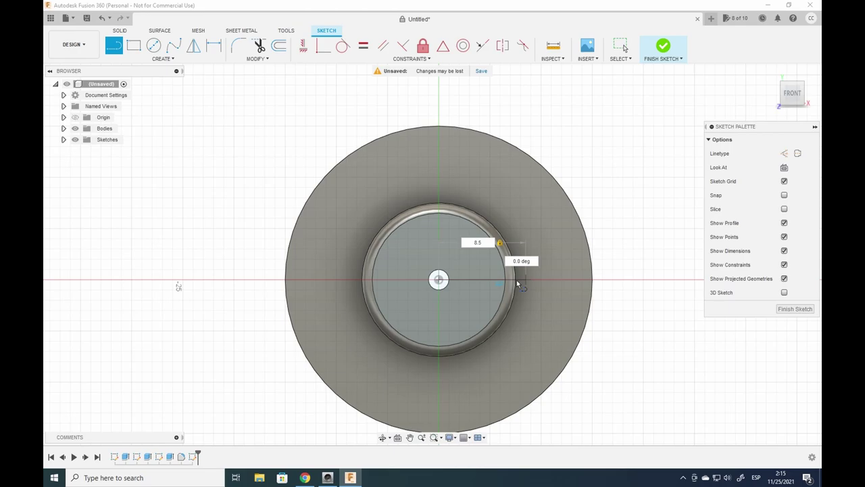
key(Return)
key(Escape)
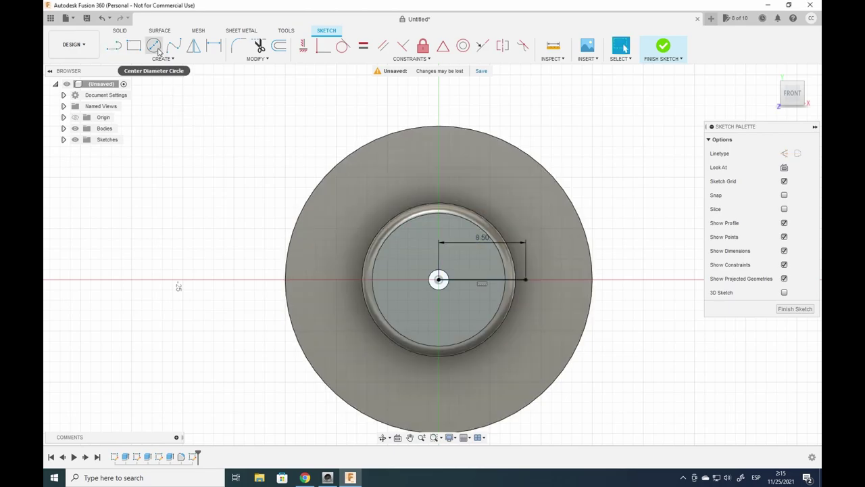
Step: Draw a 4 mm diameter circle centred on the outer end of the 8.5 mm line
click(155, 46)
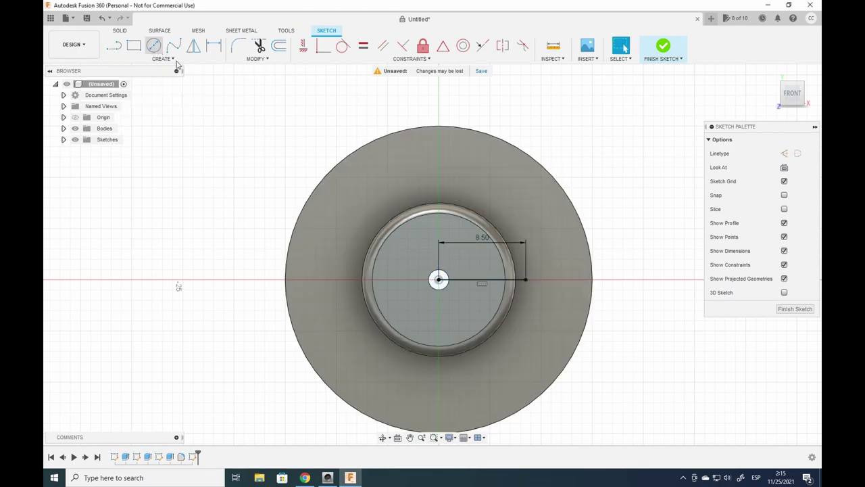
click(525, 279)
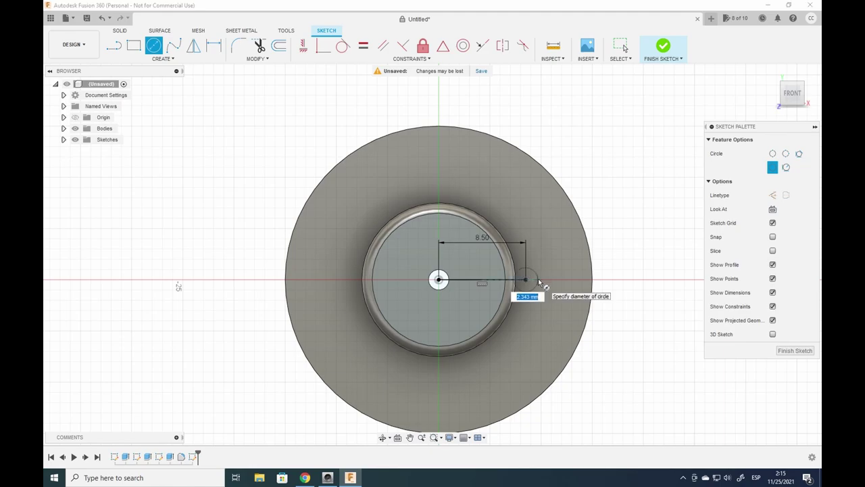
text(4)
key(Return)
key(Escape)
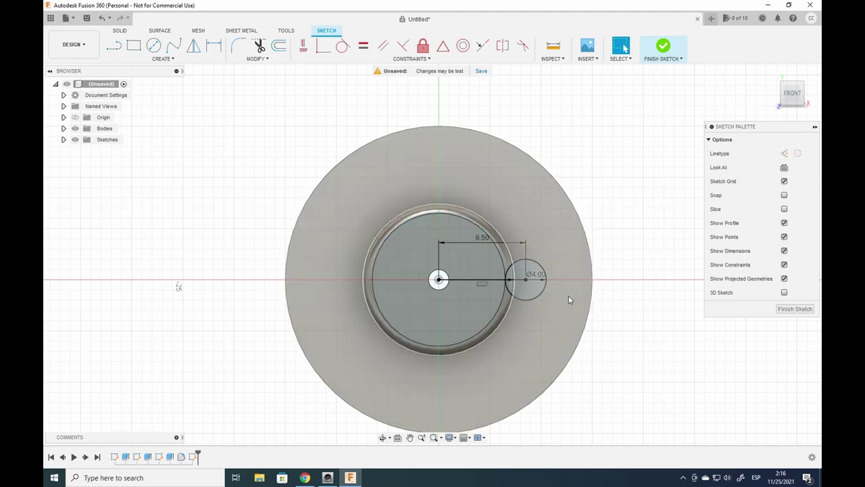
Step: Pattern the 4 mm circle around the origin with a quantity of 3 and finish the sketch
click(169, 59)
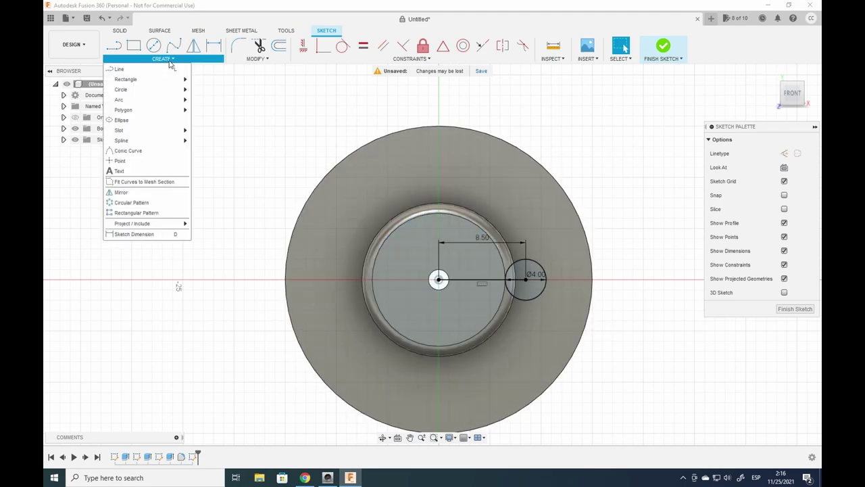
click(155, 205)
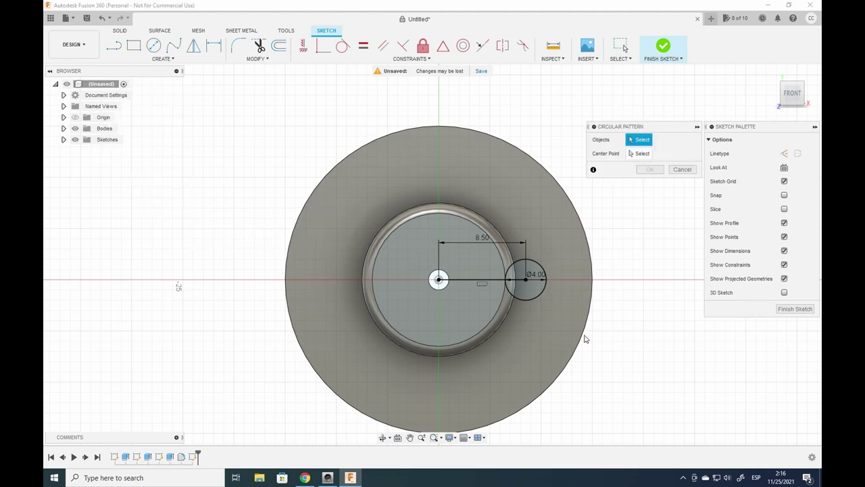
click(531, 301)
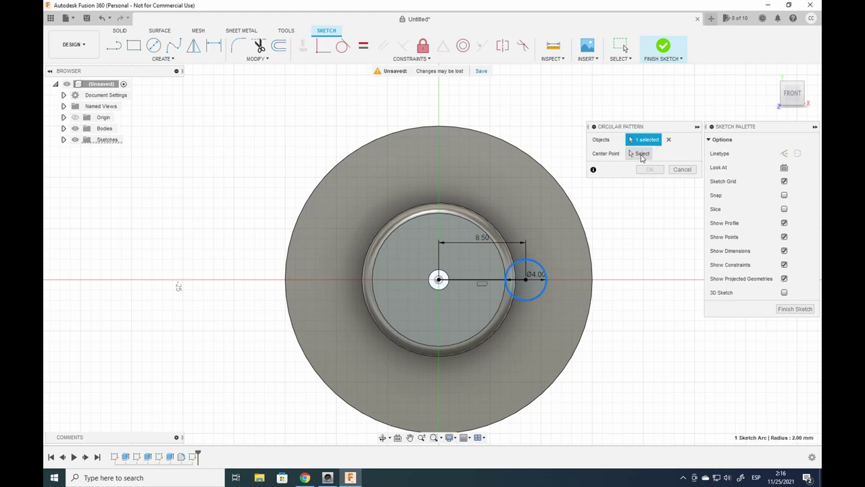
click(641, 156)
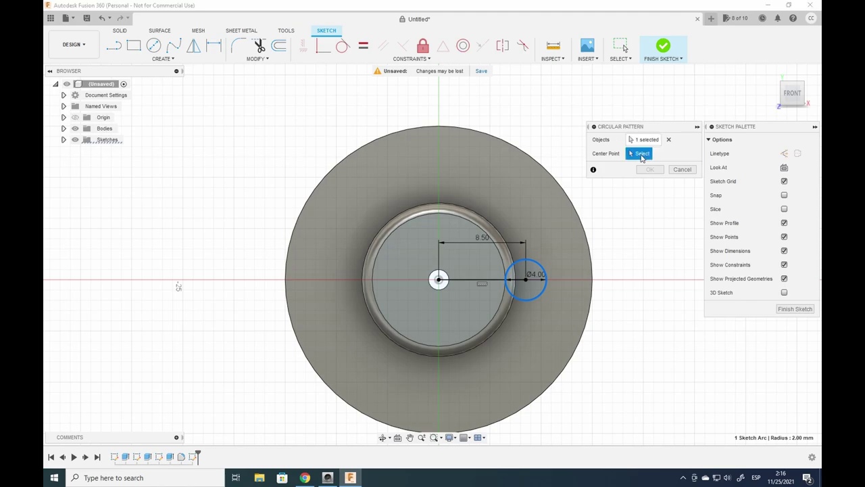
click(438, 279)
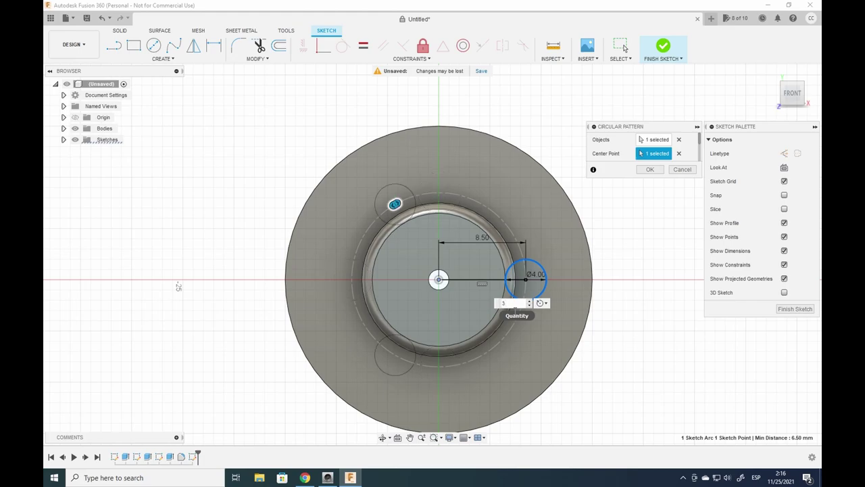
click(648, 170)
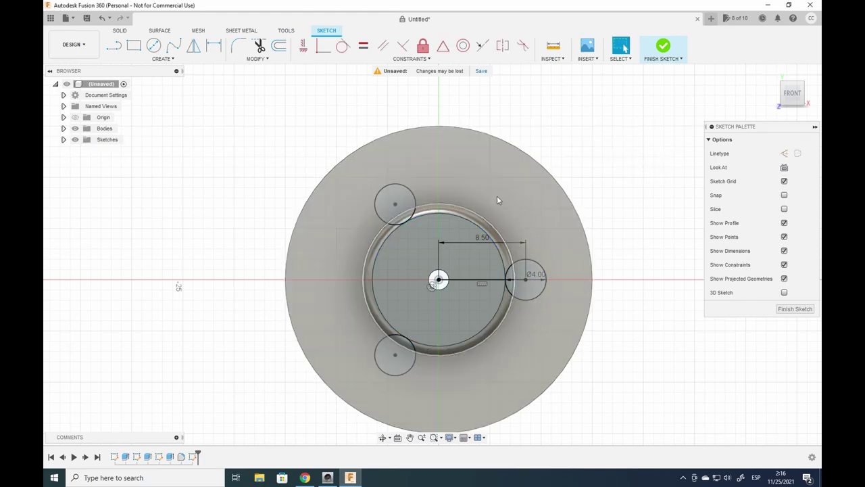
click(663, 47)
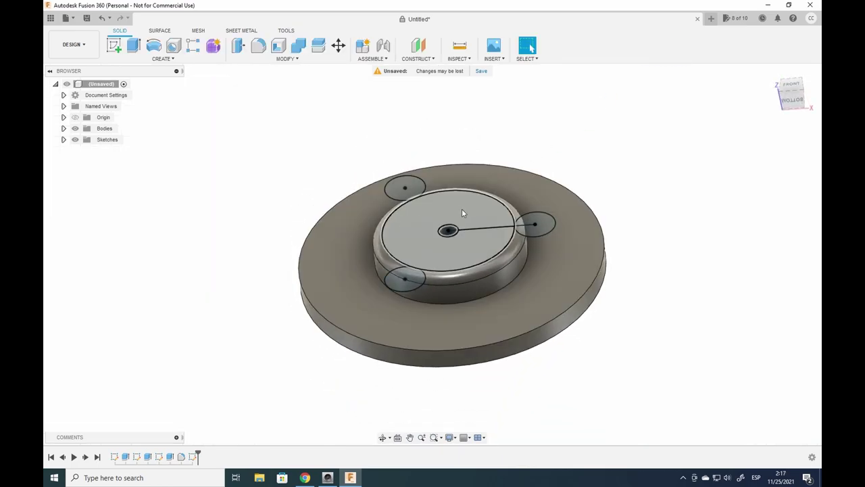
Step: Cut three through holes in the disc and the boss's rim by extruding the three patterned 4 mm circles into the part
click(535, 225)
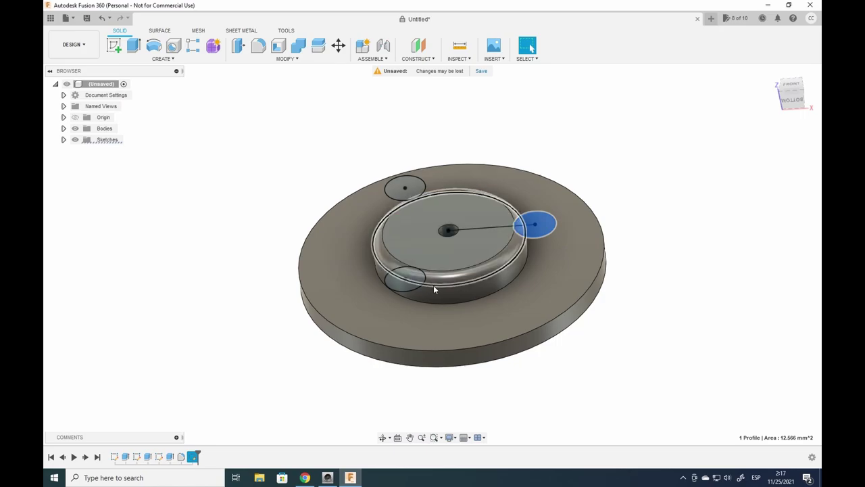
click(253, 174)
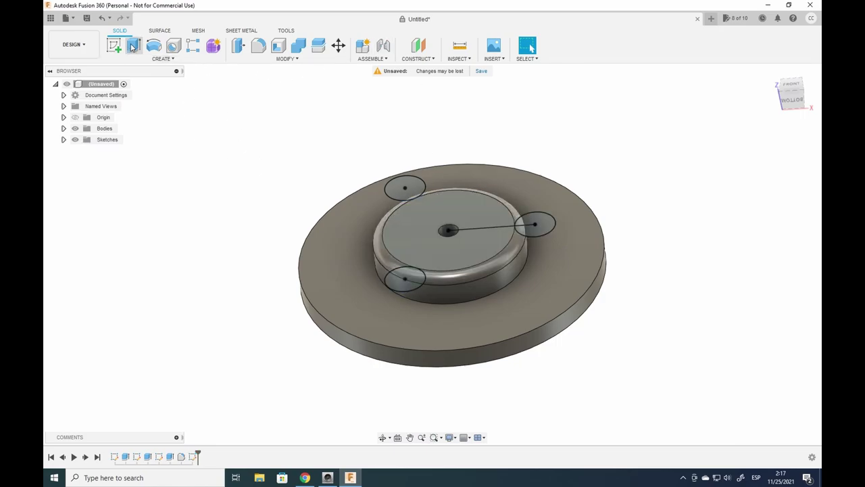
click(133, 46)
click(535, 230)
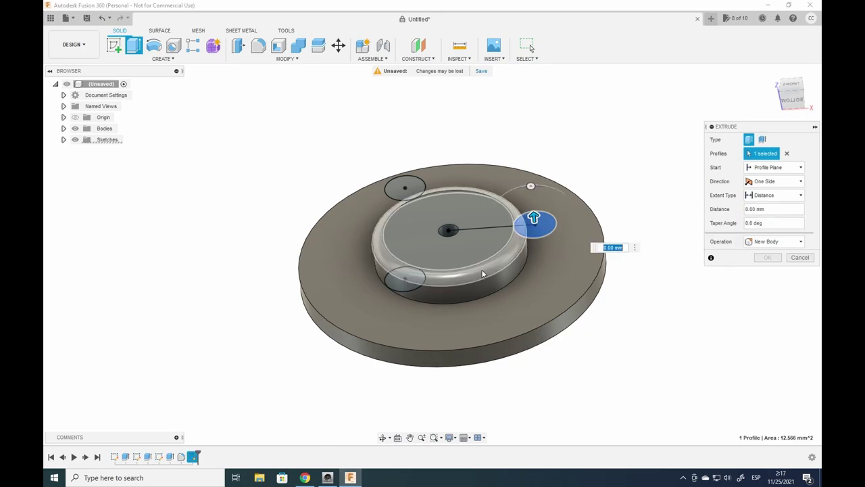
click(405, 283)
click(413, 194)
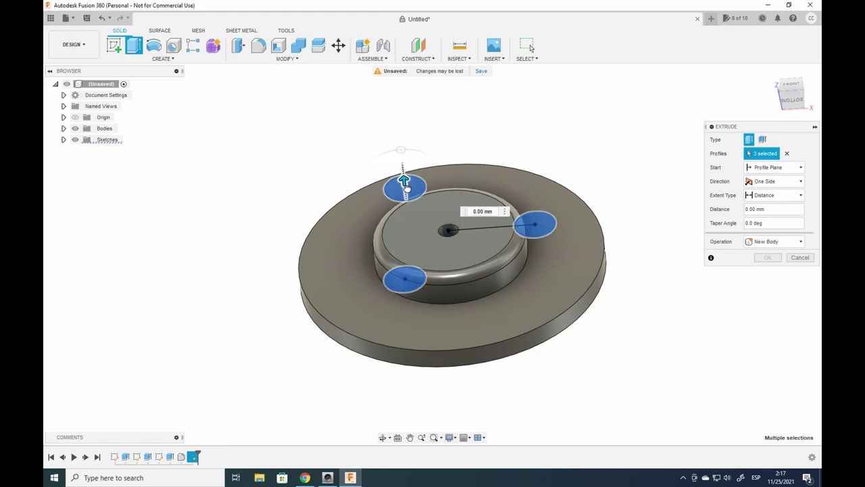
drag(404, 186, 414, 257)
shift+middle_drag(414, 257, 548, 223)
key(Return)
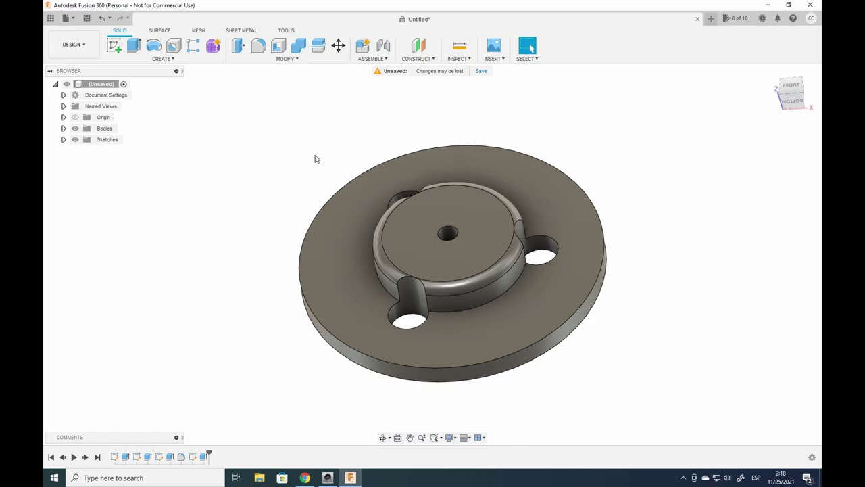
Step: Start a sketch on the boss's end face and draw a line from the origin along the negative X axis to the face's edge
shift+middle_drag(447, 236, 443, 277)
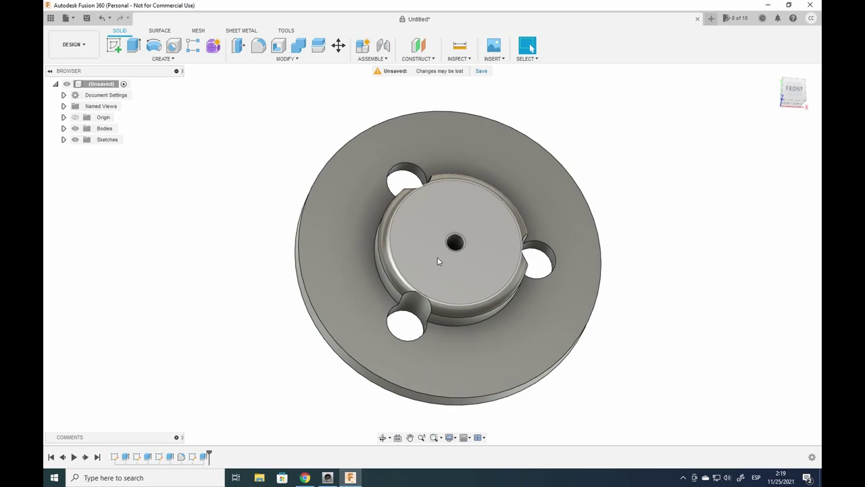
click(438, 261)
click(113, 45)
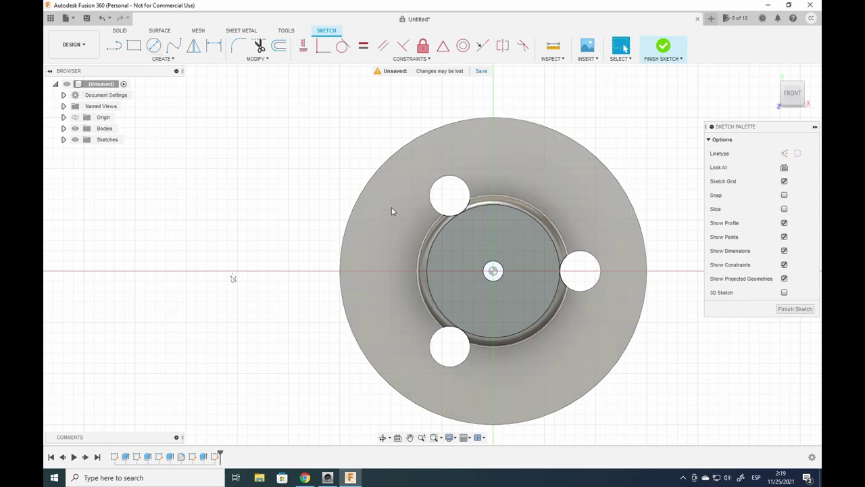
click(114, 46)
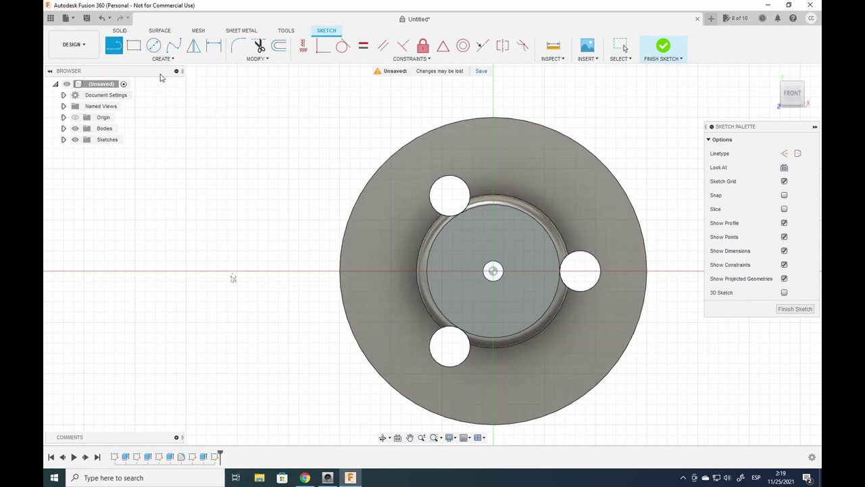
click(492, 271)
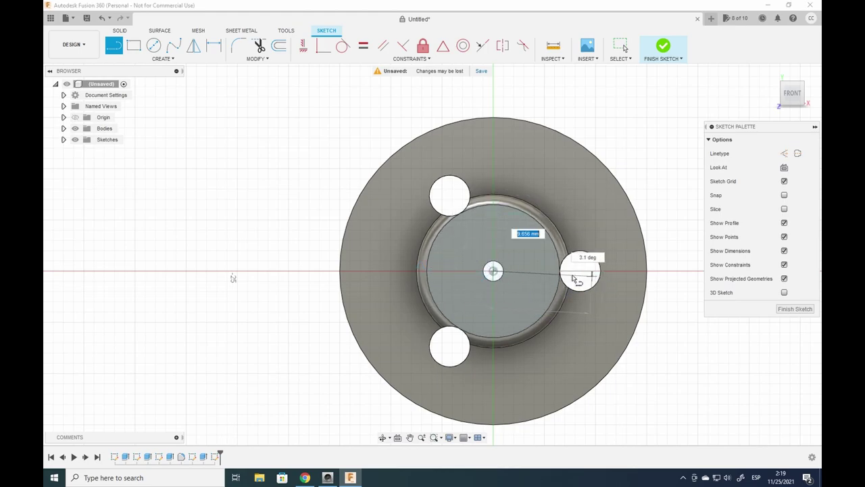
click(427, 272)
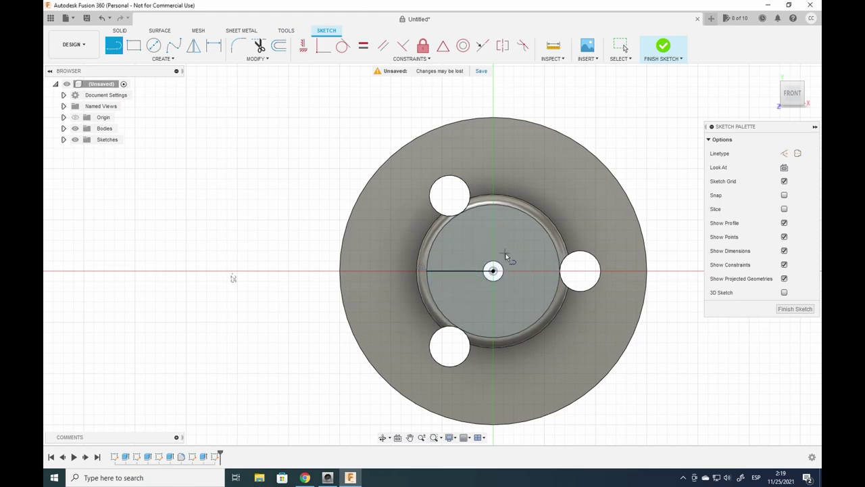
Step: Draw a 4 mm diameter circle centred on the line's outer end at the edge of the boss's end face
click(153, 46)
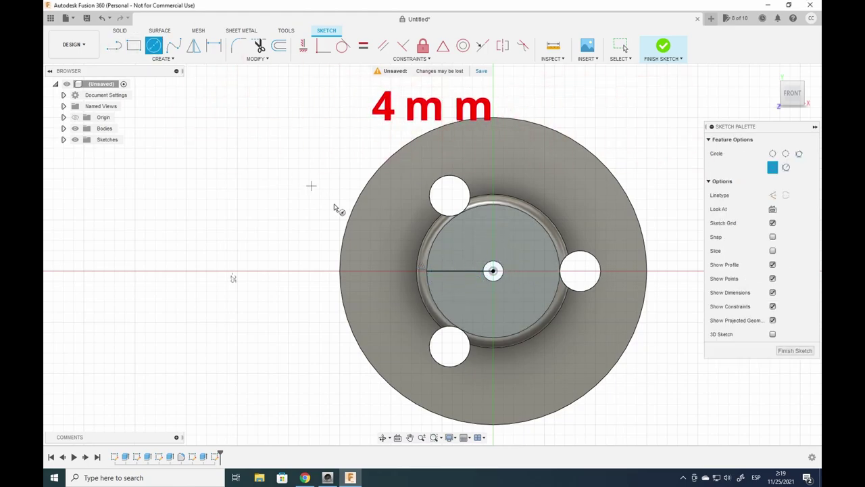
click(427, 271)
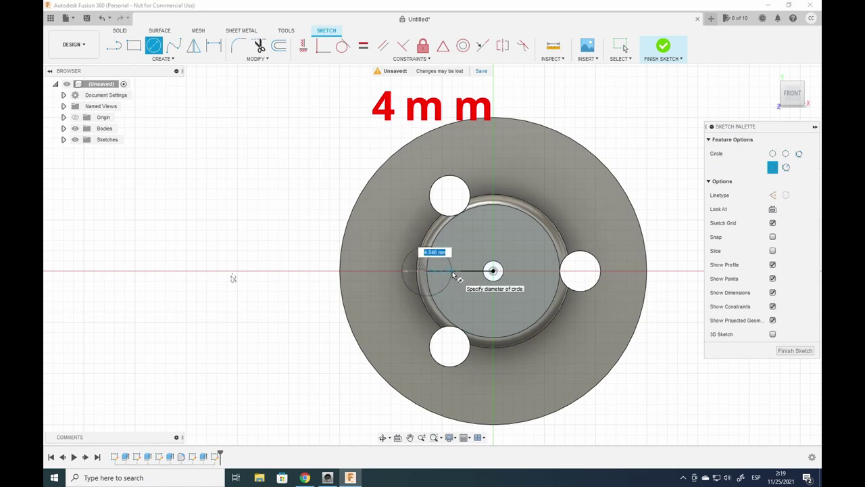
text(4)
key(Return)
key(Escape)
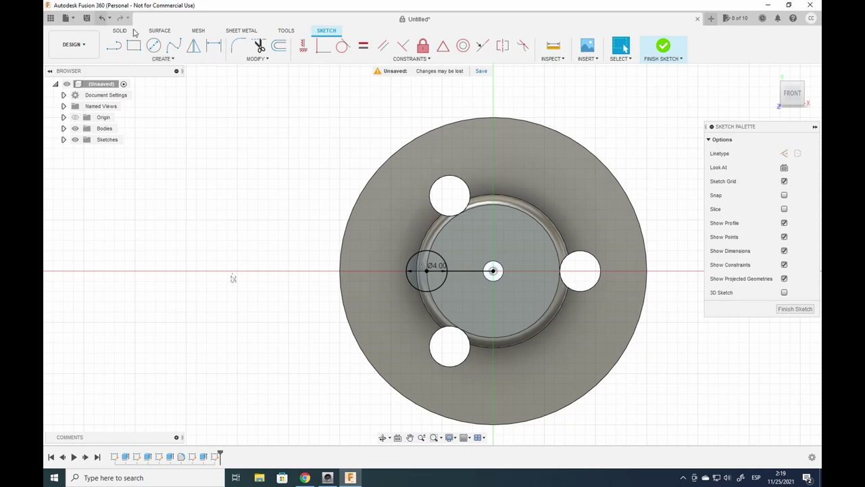
Step: Create a circular pattern of three 4 mm circles about the origin on the boss's end face, and finish the sketch
click(173, 60)
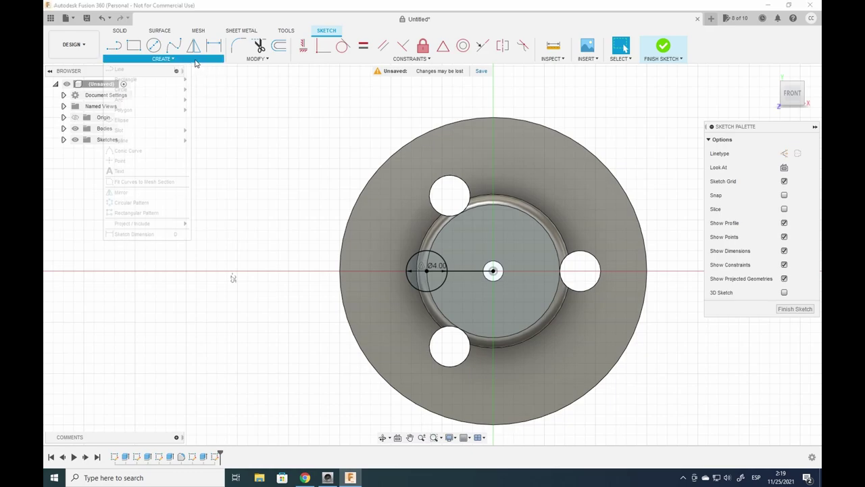
click(144, 206)
click(406, 272)
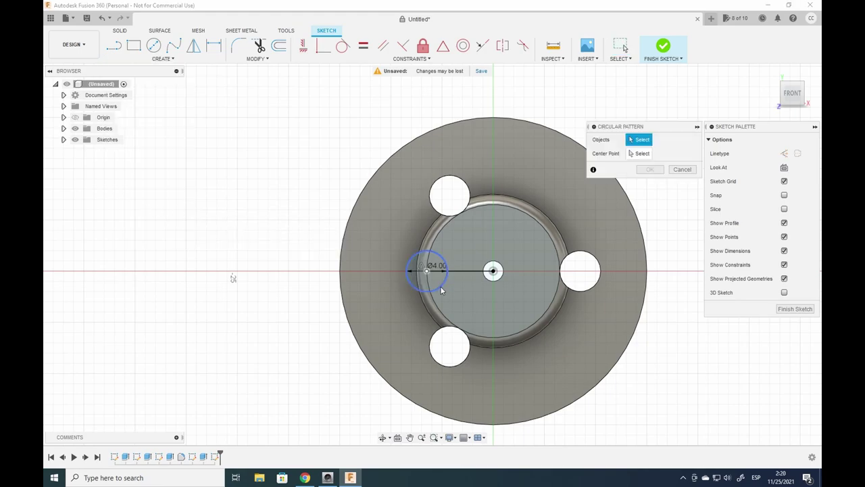
click(639, 153)
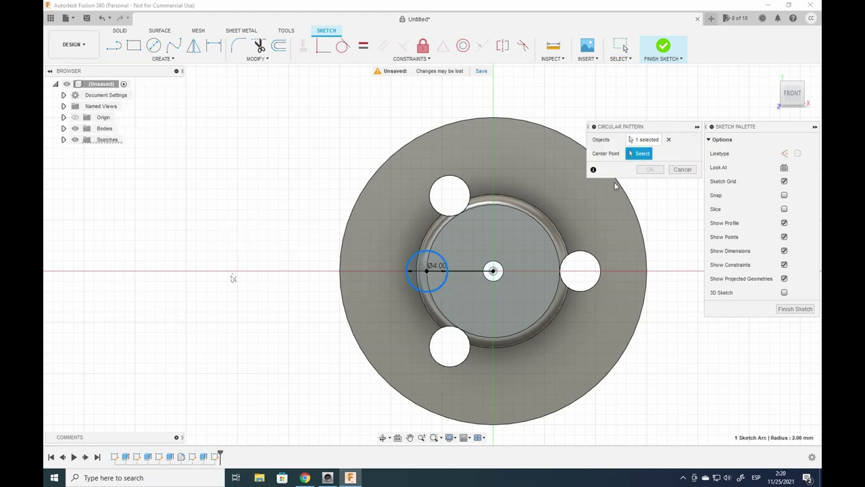
click(494, 271)
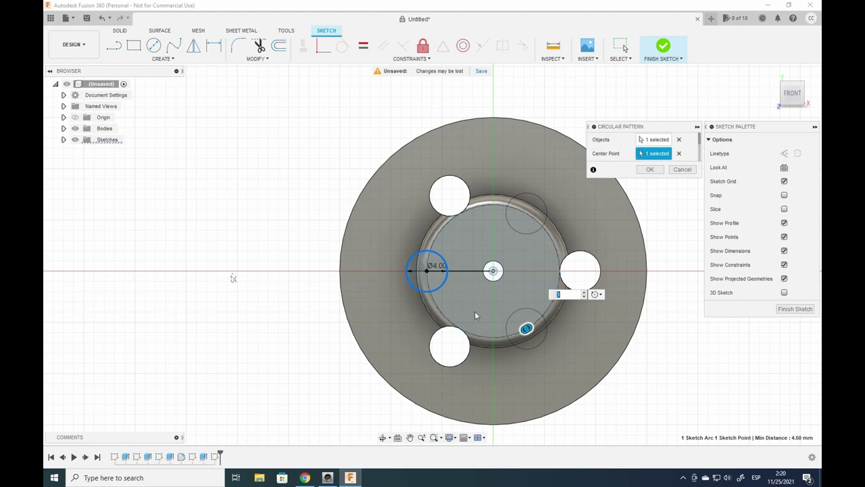
click(651, 170)
click(664, 59)
click(668, 53)
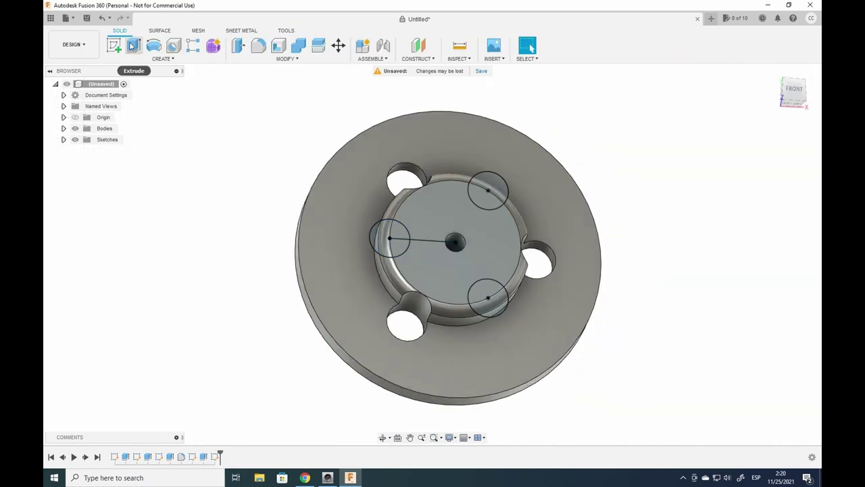
Step: Start an Extrude with all profile regions of the three patterned circles on the boss's rim selected
click(132, 45)
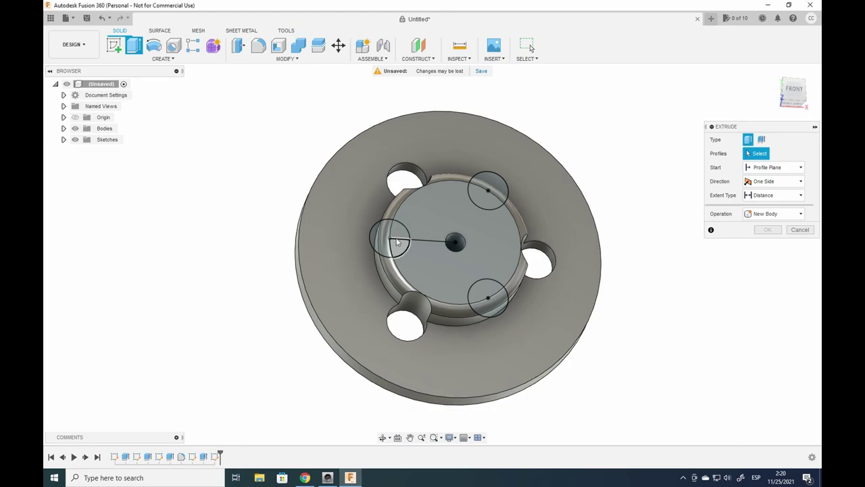
click(396, 236)
click(378, 238)
click(399, 246)
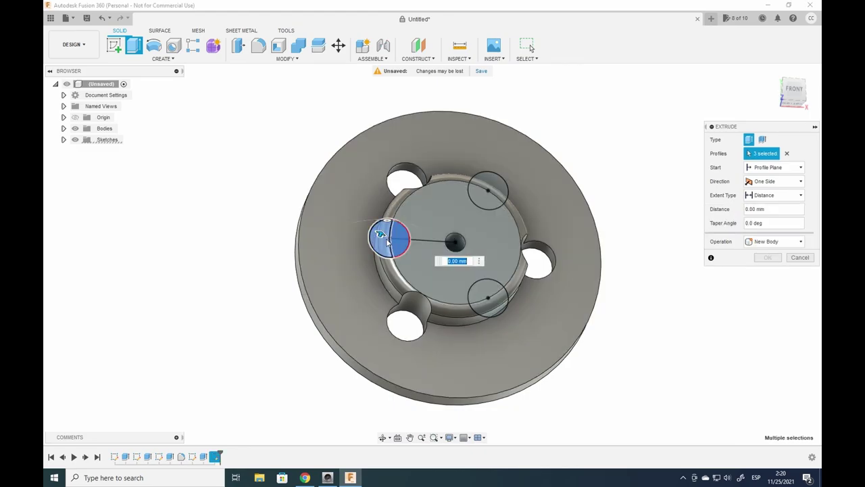
click(487, 302)
click(492, 297)
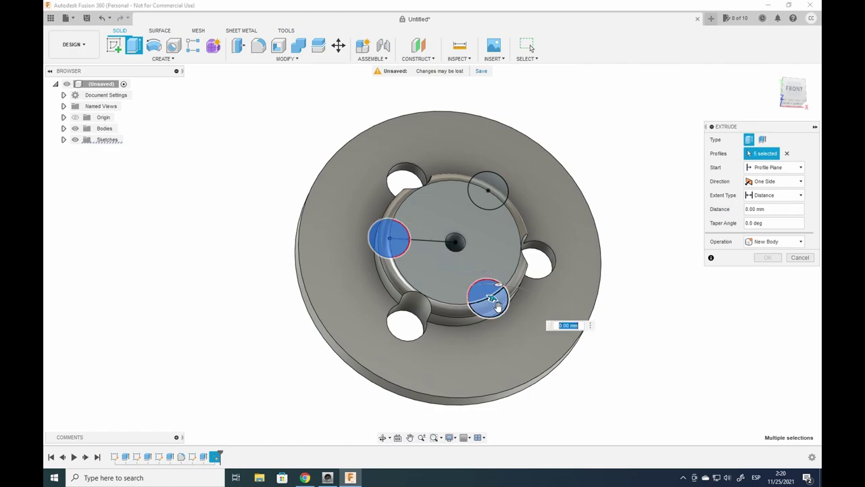
click(486, 192)
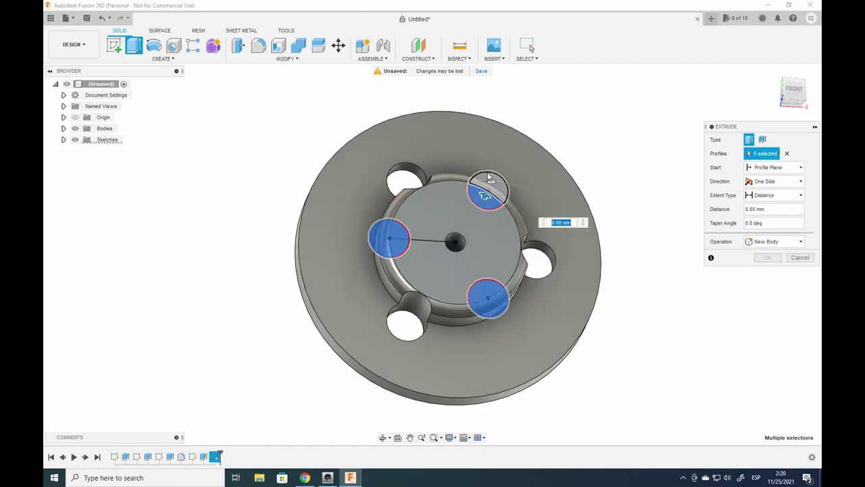
click(489, 177)
Step: Cut the three circle profiles through the boss with extent To Object, ending at the disc's face beneath it
shift+middle_drag(483, 328, 463, 310)
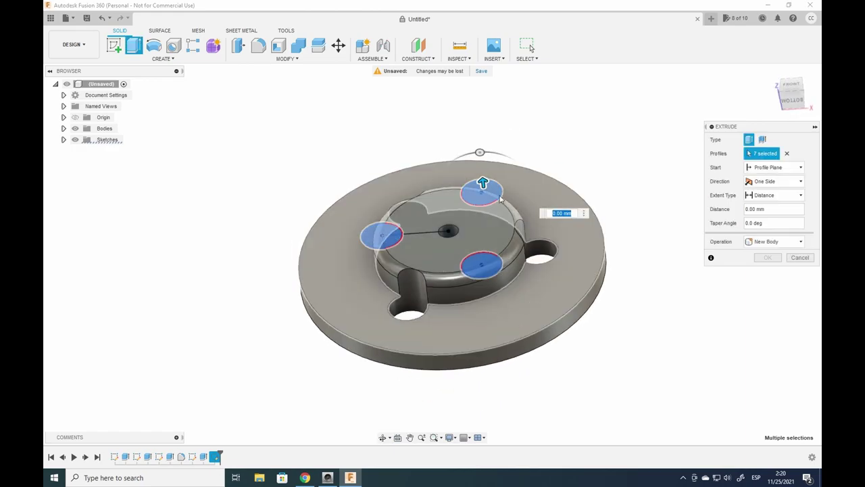
drag(486, 182, 502, 235)
shift+middle_drag(502, 235, 656, 230)
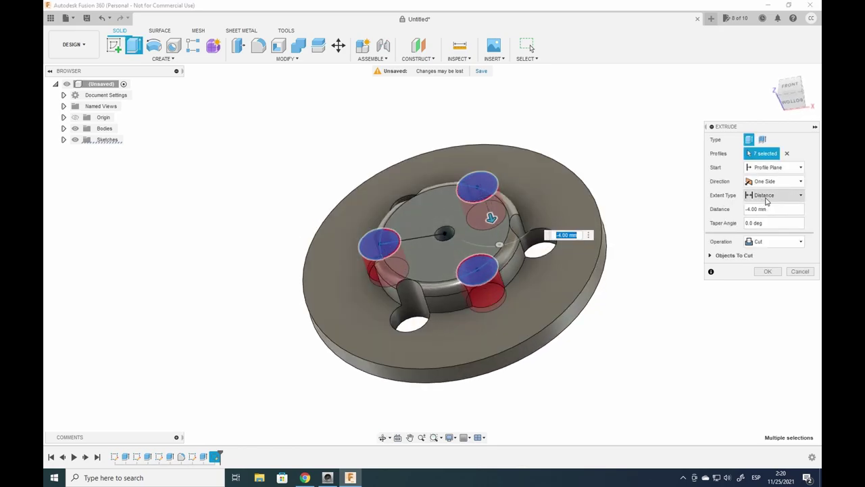
click(767, 198)
click(779, 219)
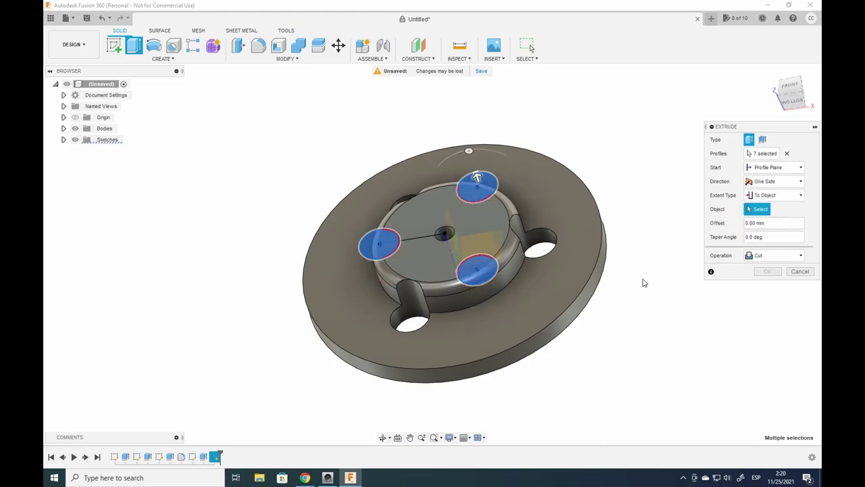
click(553, 295)
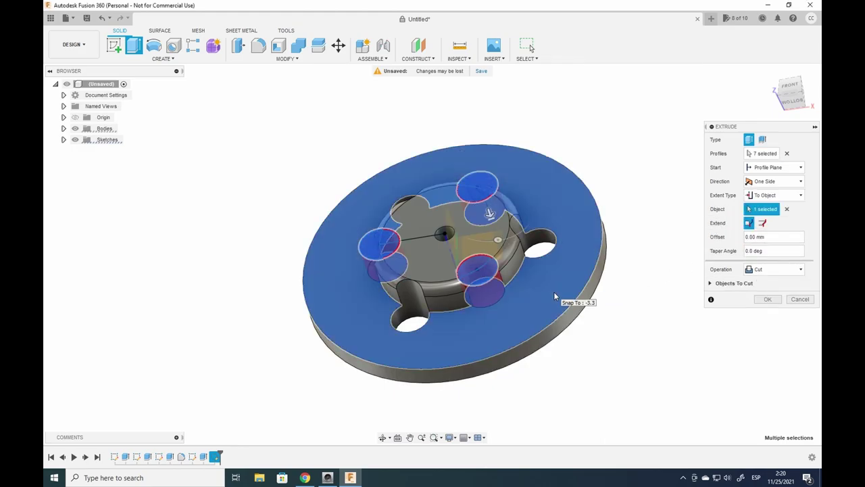
shift+middle_drag(563, 306, 675, 257)
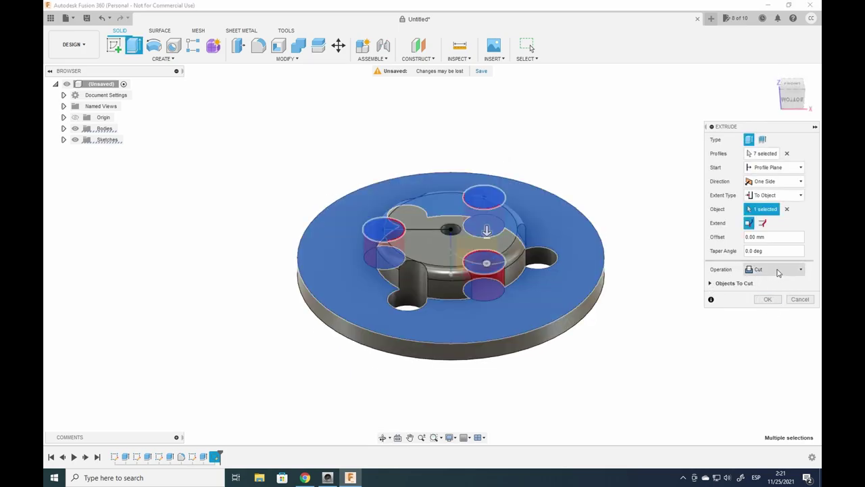
click(775, 270)
click(764, 291)
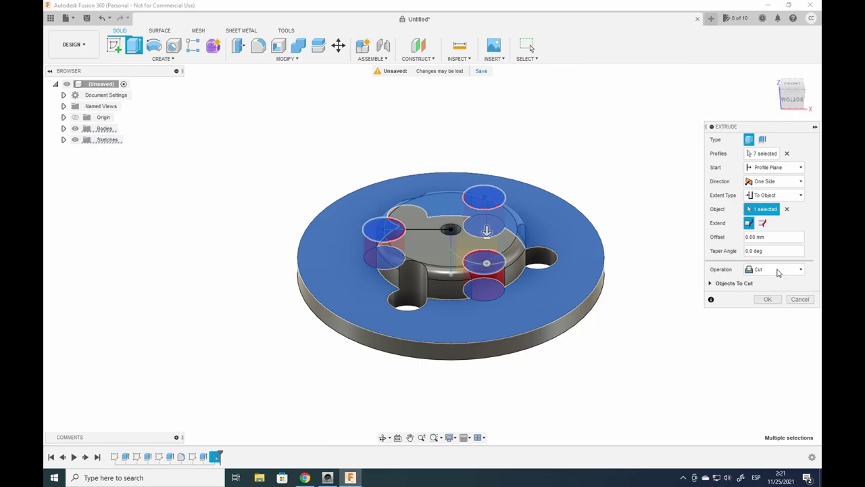
click(774, 299)
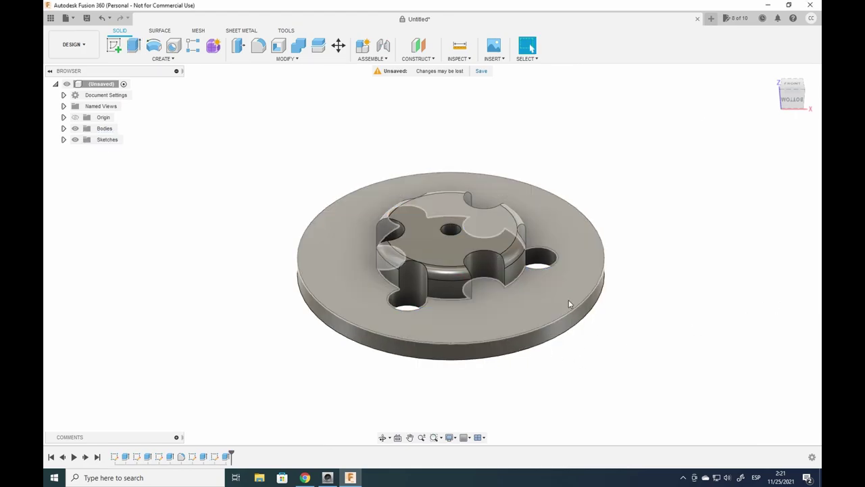
Step: Start a sketch on the disc's flat face surrounding the boss
shift+middle_drag(565, 302, 560, 344)
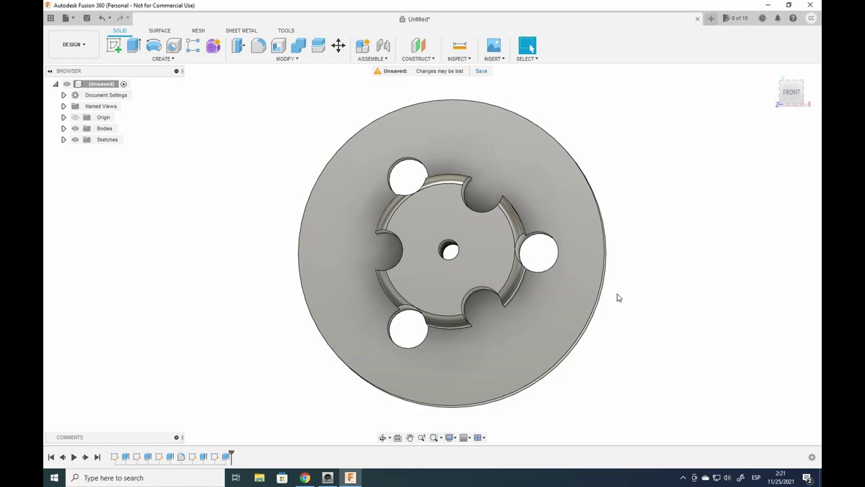
shift+middle_drag(618, 298, 493, 298)
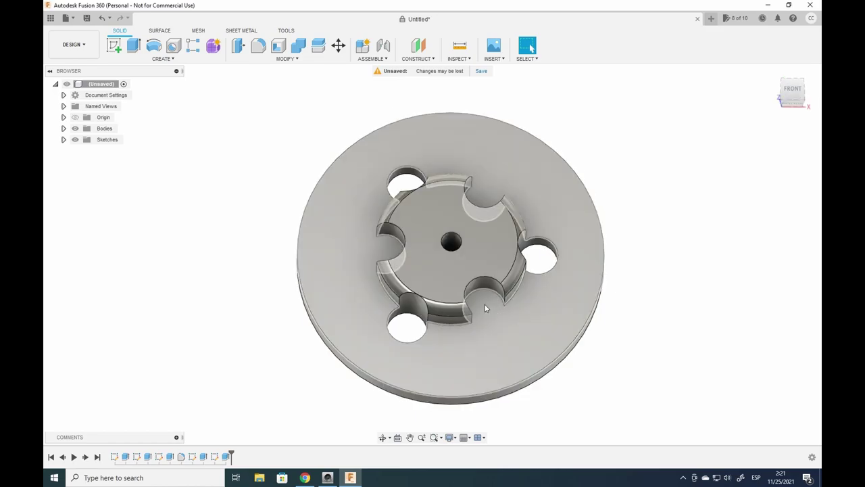
shift+middle_drag(444, 316, 507, 315)
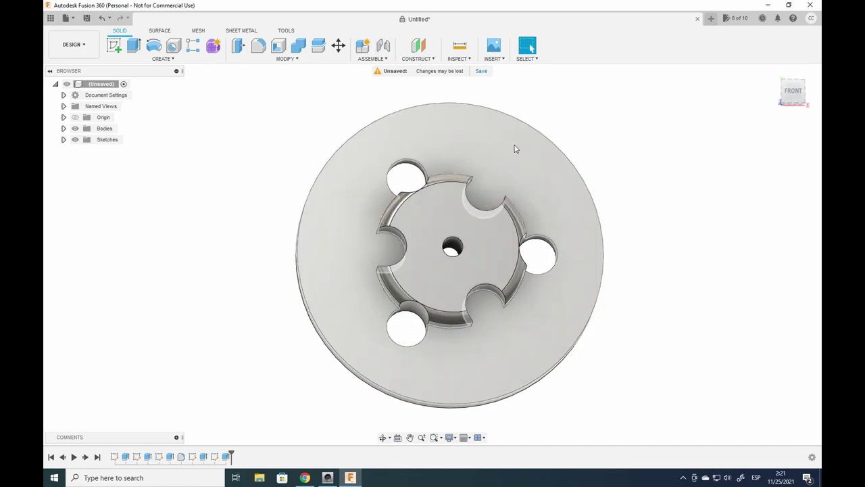
click(515, 146)
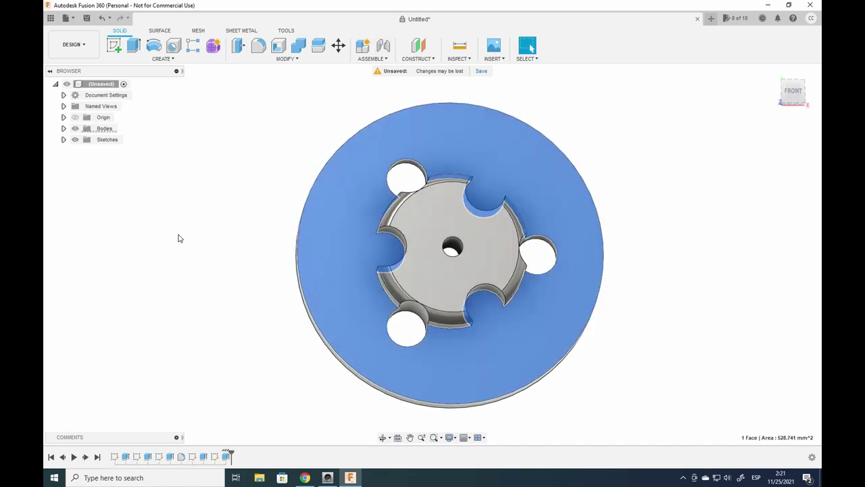
click(113, 45)
middle_drag(681, 357, 604, 349)
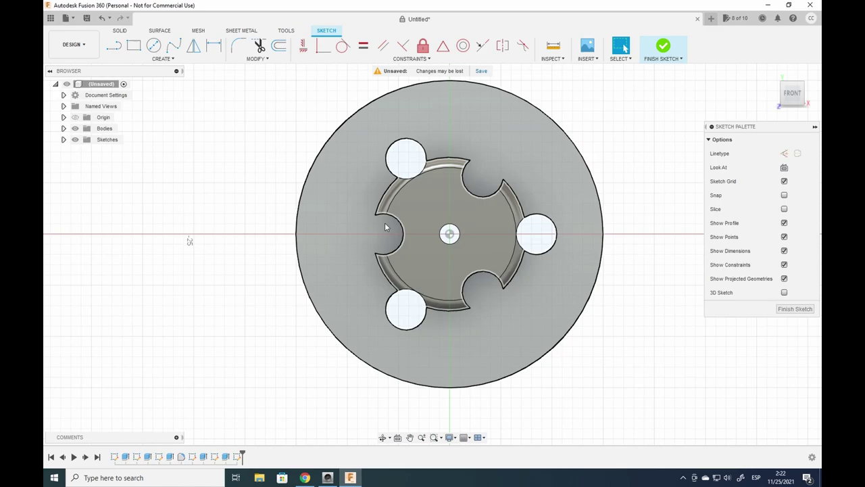
Step: Draw a 6.5 mm line from the origin along the negative X axis into the boss's cutout
click(115, 46)
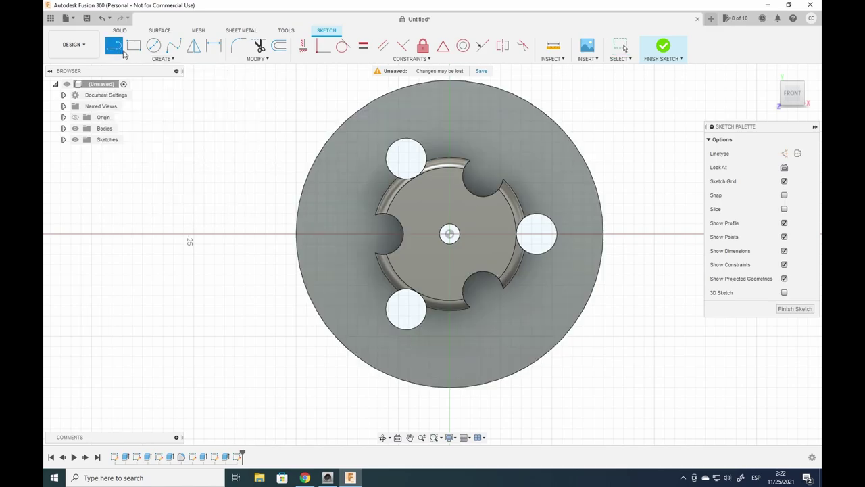
click(449, 234)
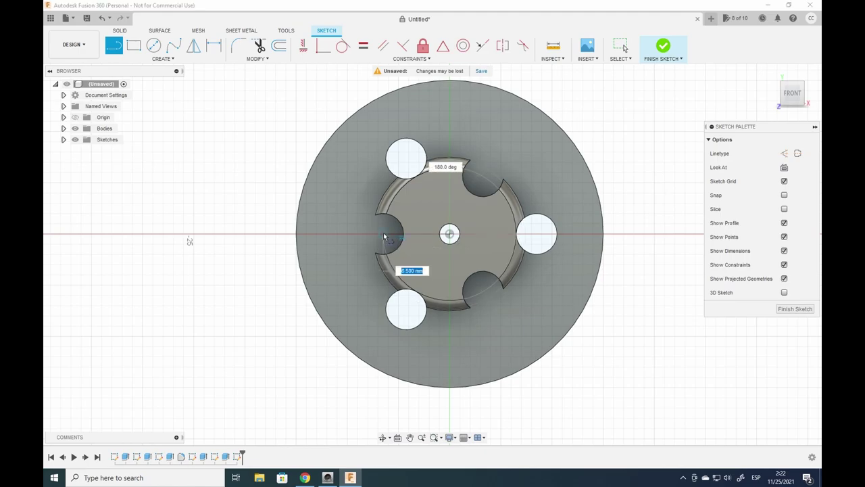
text(6.5)
key(Tab)
key(Tab)
click(385, 237)
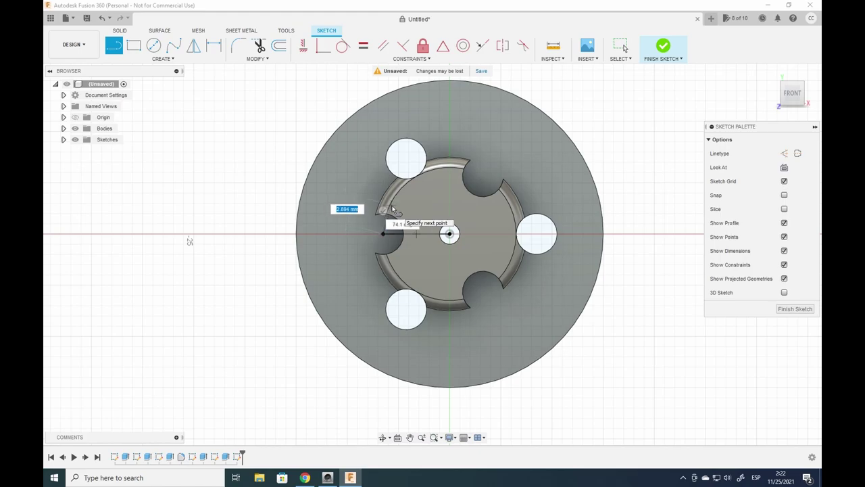
key(Escape)
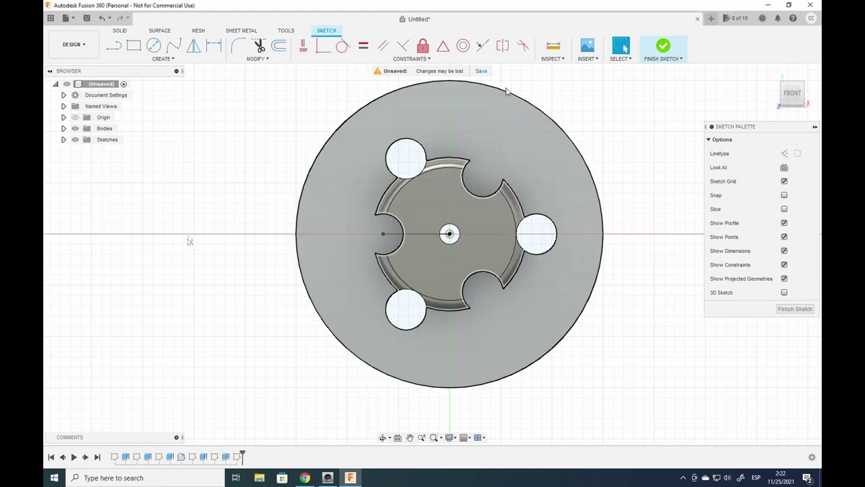
Step: Draw a center rectangle 0.8 mm wide and 2 mm high on the line's outer end, and finish the sketch
click(179, 63)
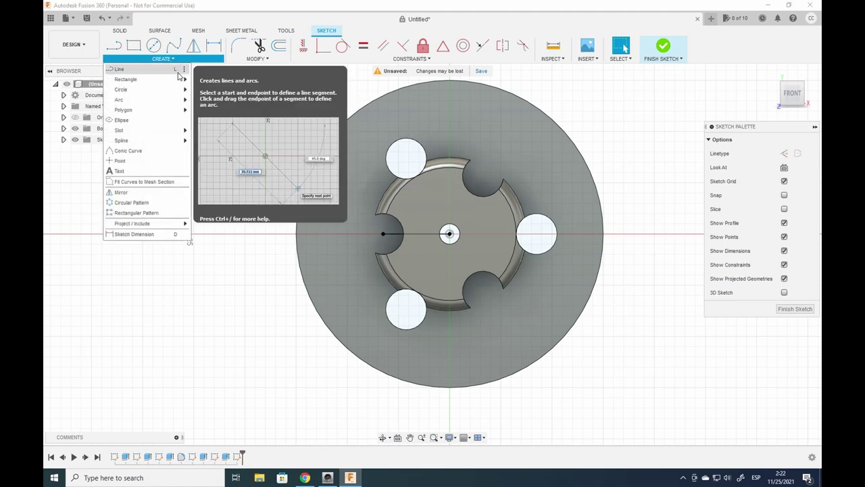
mouse_move(180, 83)
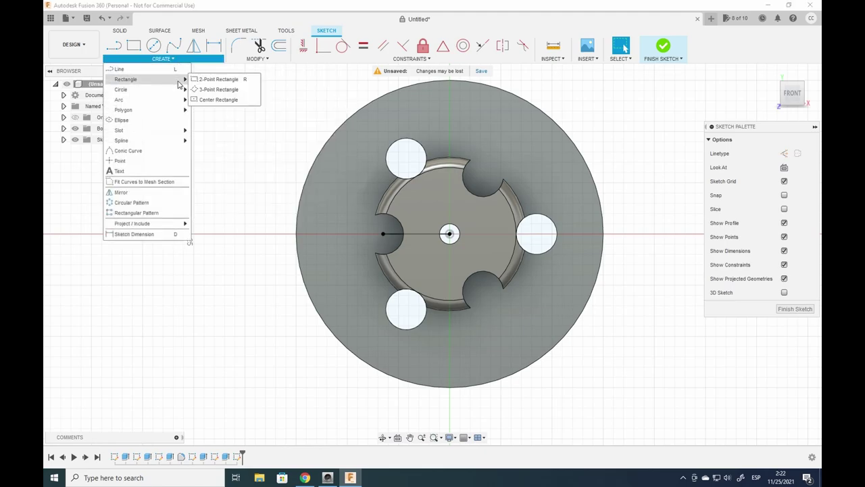
click(219, 100)
click(382, 233)
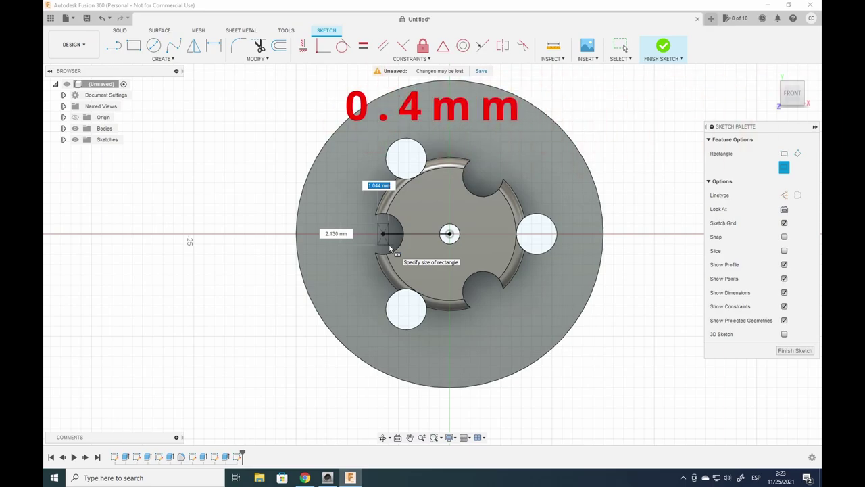
text(0.8)
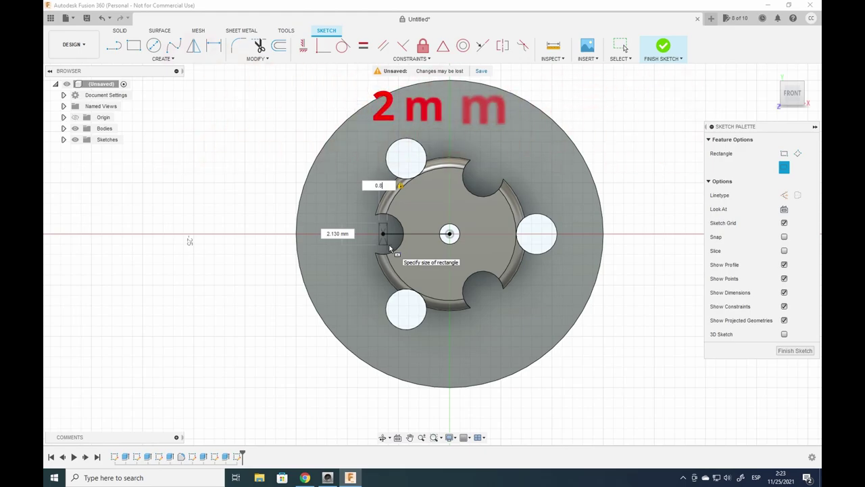
key(Tab)
text(2)
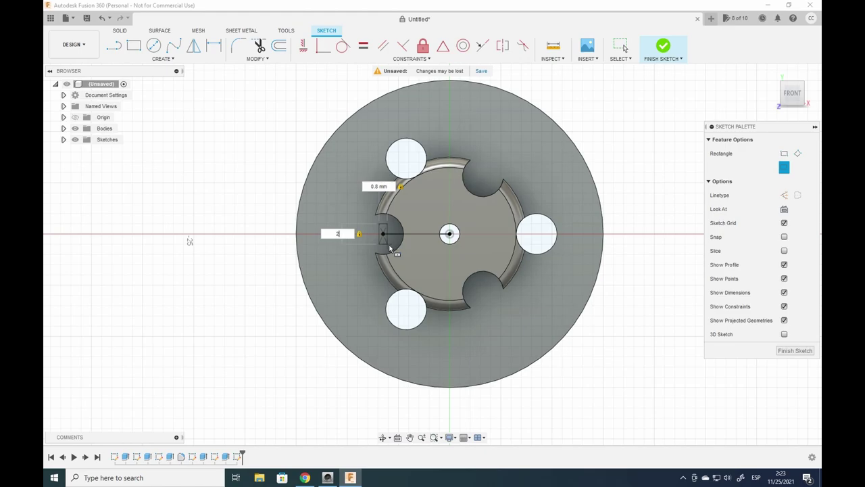
key(Return)
scroll(390, 249, up, 5)
middle_drag(417, 243, 498, 264)
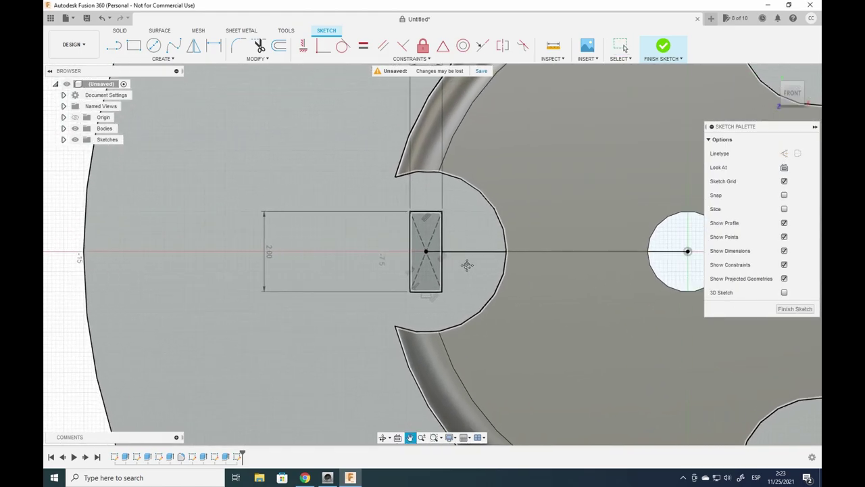
drag(467, 265, 483, 262)
key(Escape)
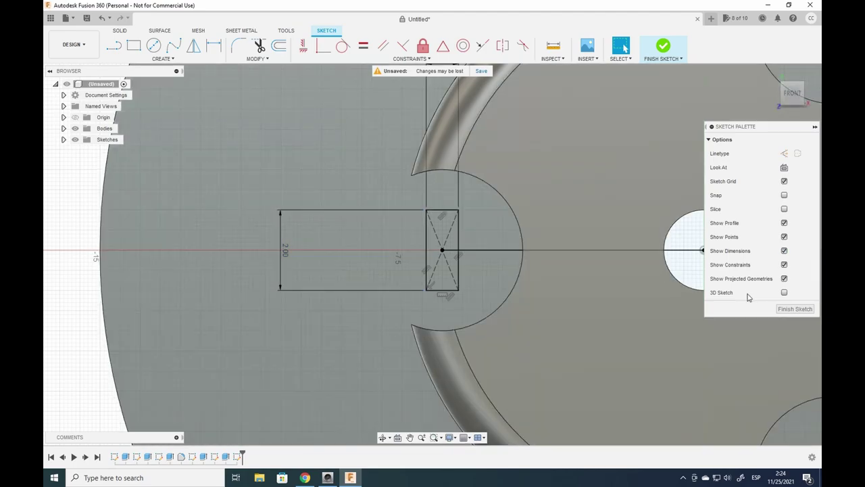
click(794, 309)
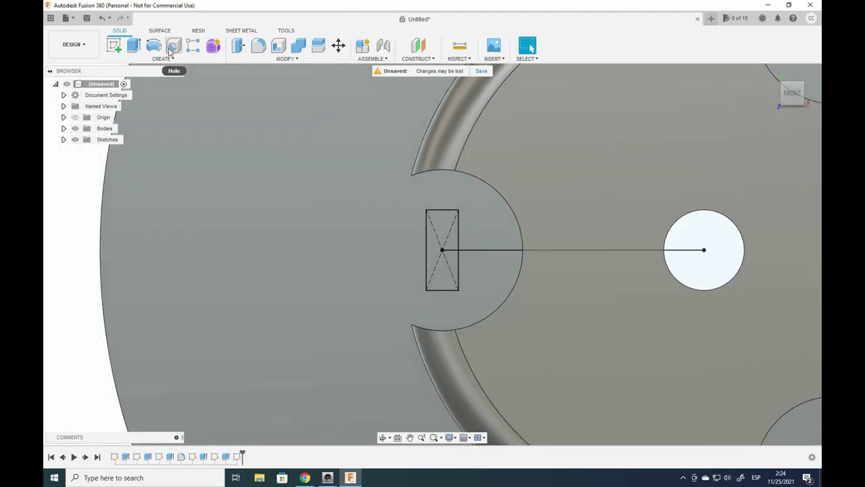
Step: Extrude the small rectangle in the boss's cutout with extent To Object, ending at the boss's top face
click(133, 45)
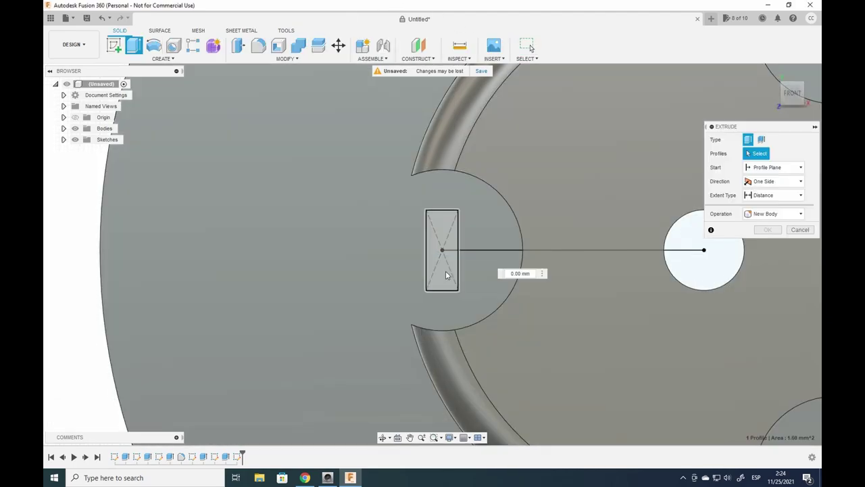
click(445, 271)
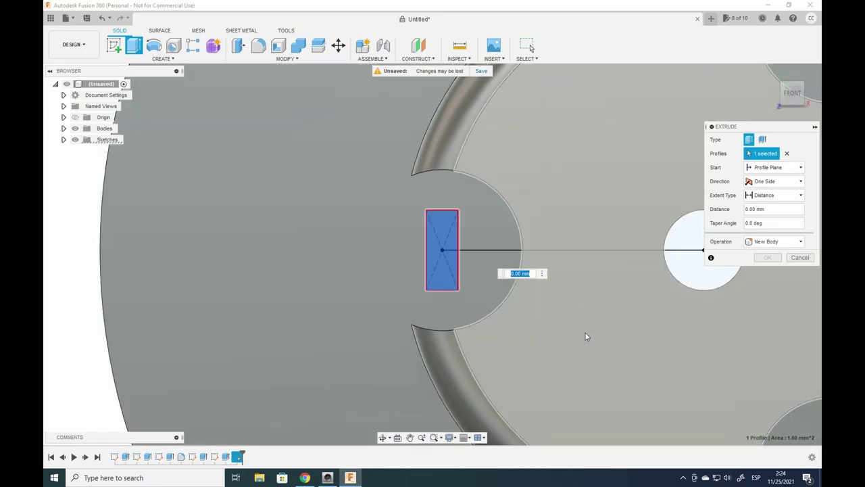
shift+middle_drag(586, 336, 620, 233)
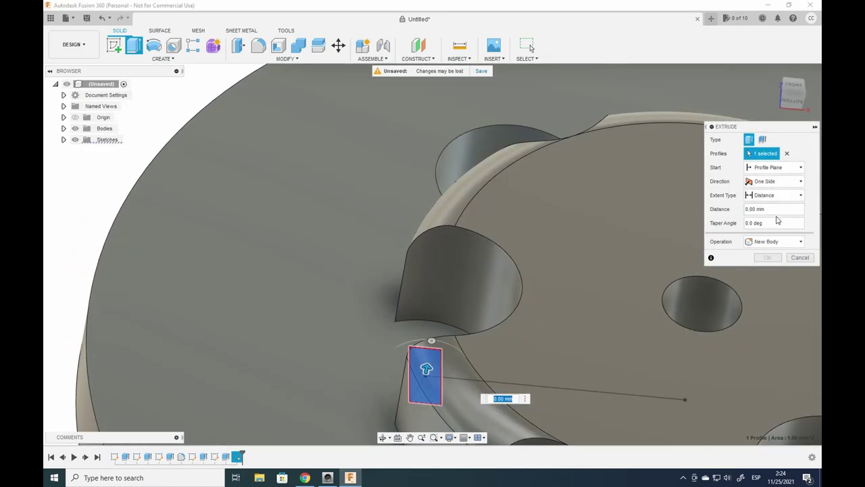
click(776, 195)
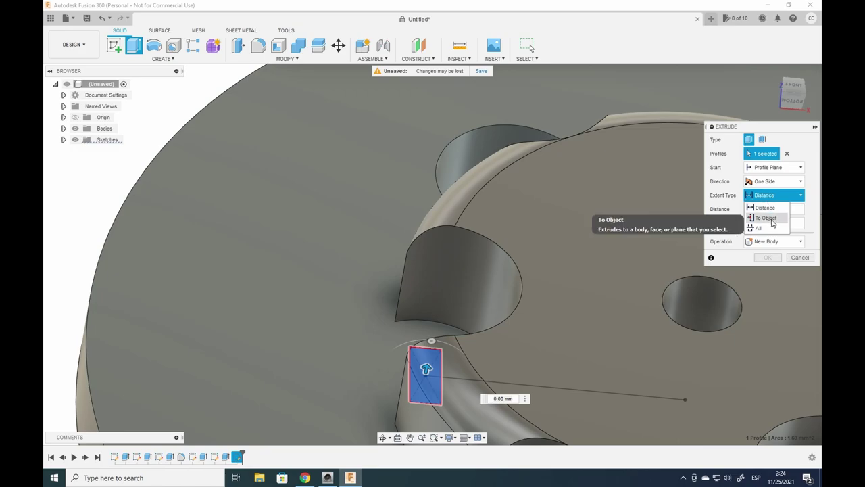
click(766, 218)
click(566, 335)
shift+middle_drag(546, 308, 496, 305)
click(768, 285)
Step: Start a sketch on the outward-facing side of the rectangular post in the boss's cutout
shift+middle_drag(770, 286, 381, 334)
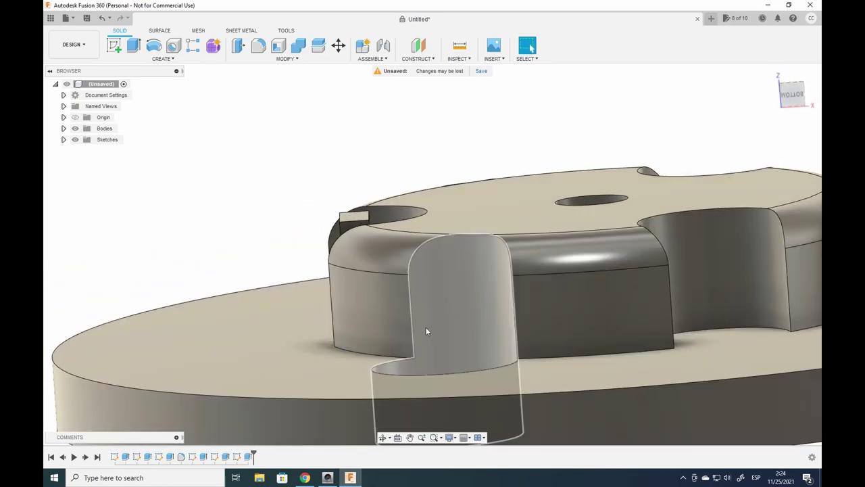
mouse_move(319, 327)
shift+middle_down()
mouse_move(293, 319)
mouse_move(311, 322)
shift+middle_up()
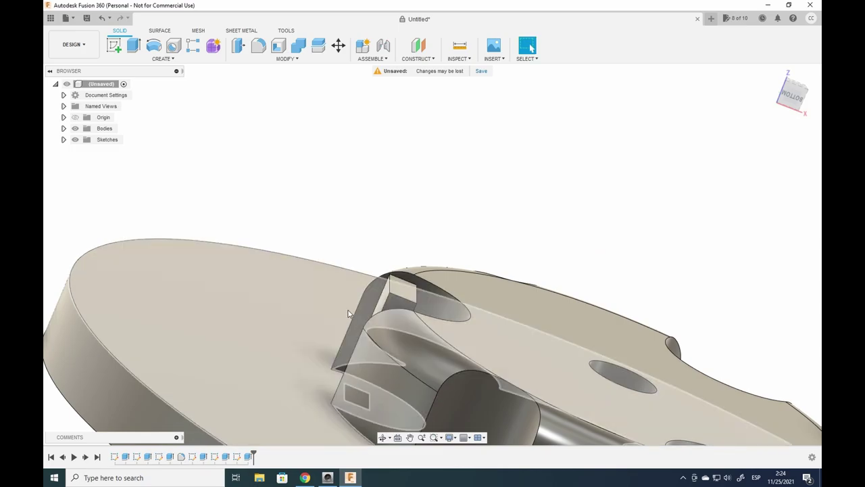
shift+middle_drag(348, 313, 402, 300)
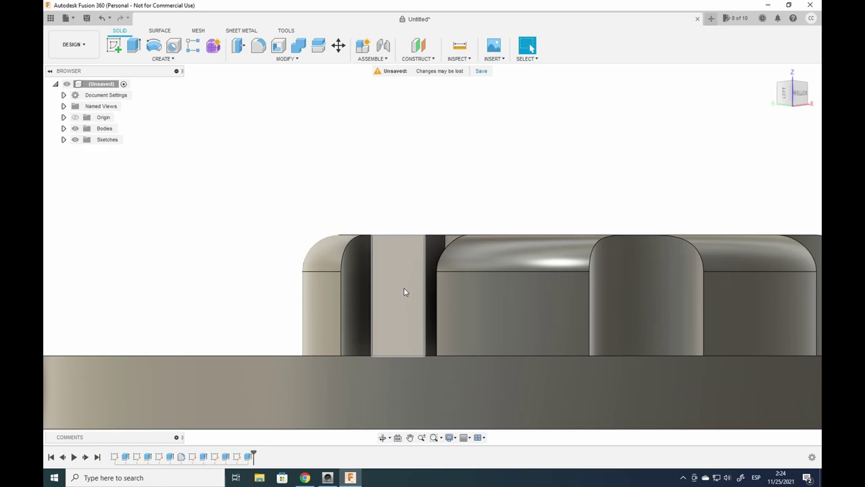
click(403, 291)
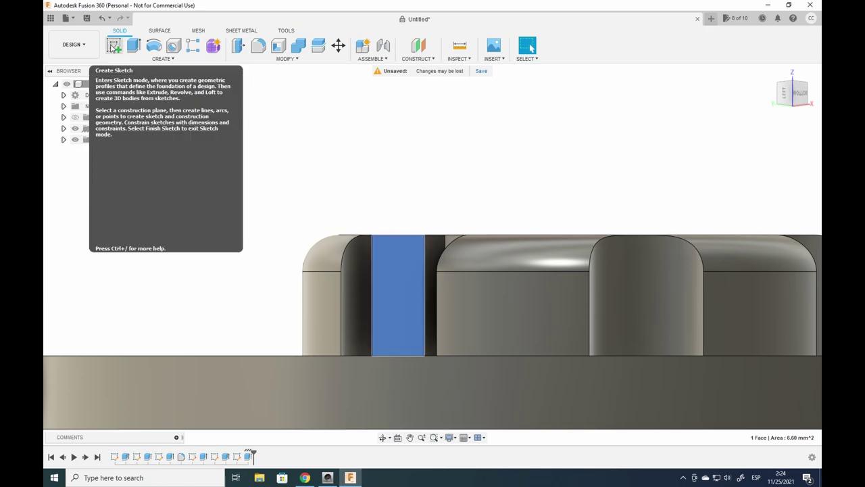
click(113, 46)
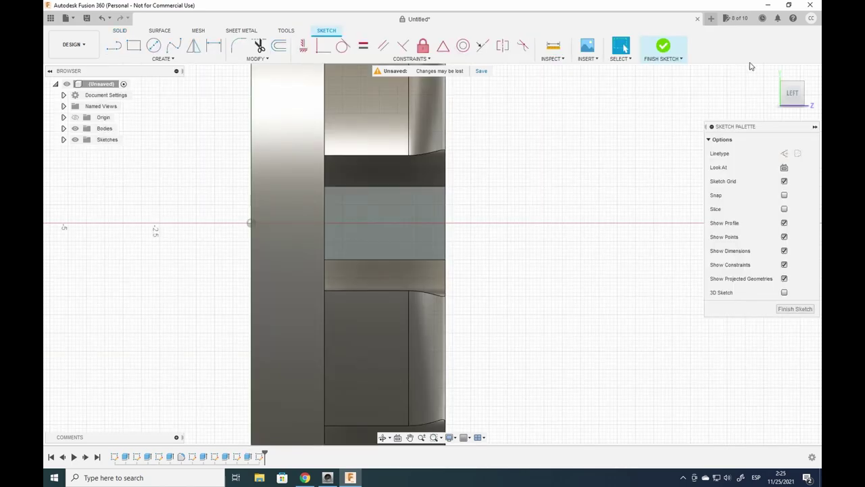
Step: Draw a 1.2 mm vertical line up the post's side edge, starting at its base corner on the disc
click(804, 71)
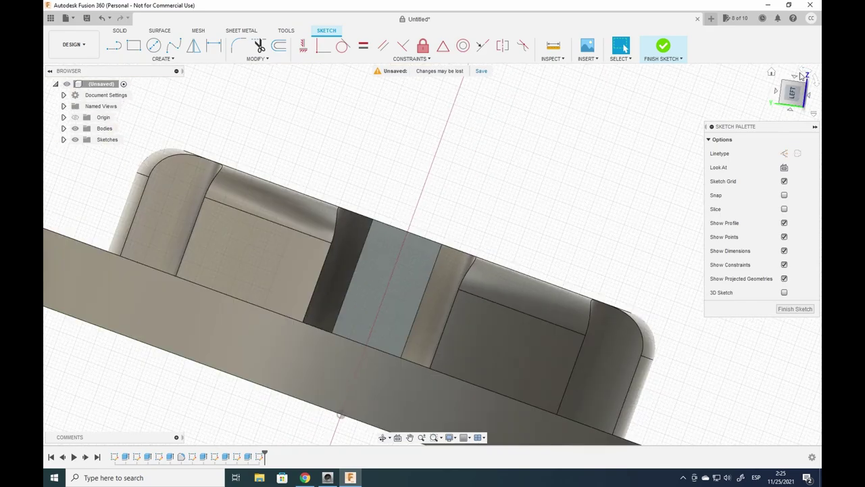
click(113, 45)
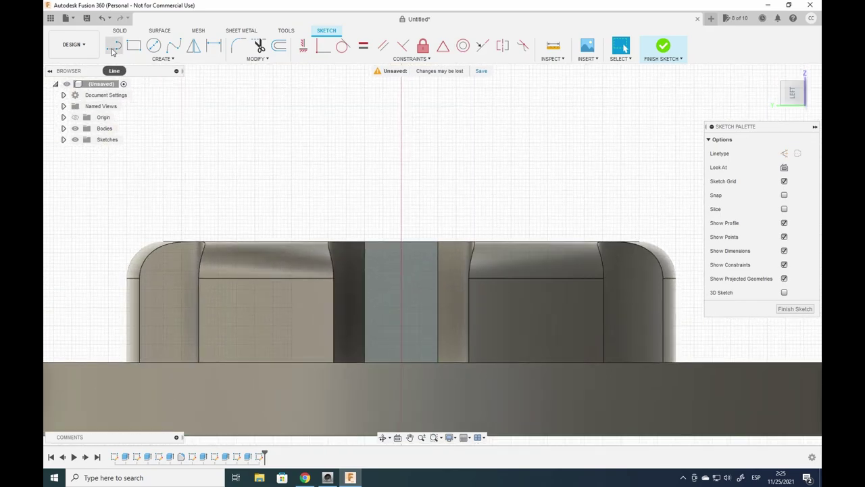
click(366, 363)
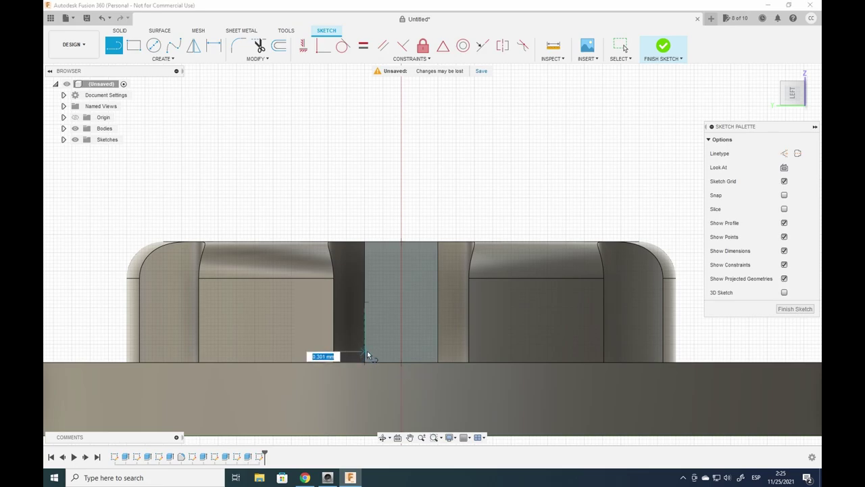
text(1)
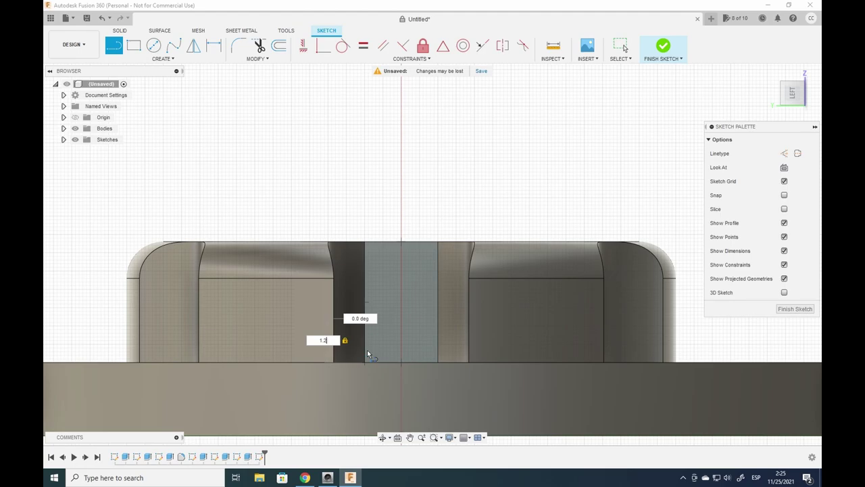
text(.2)
key(Return)
key(Escape)
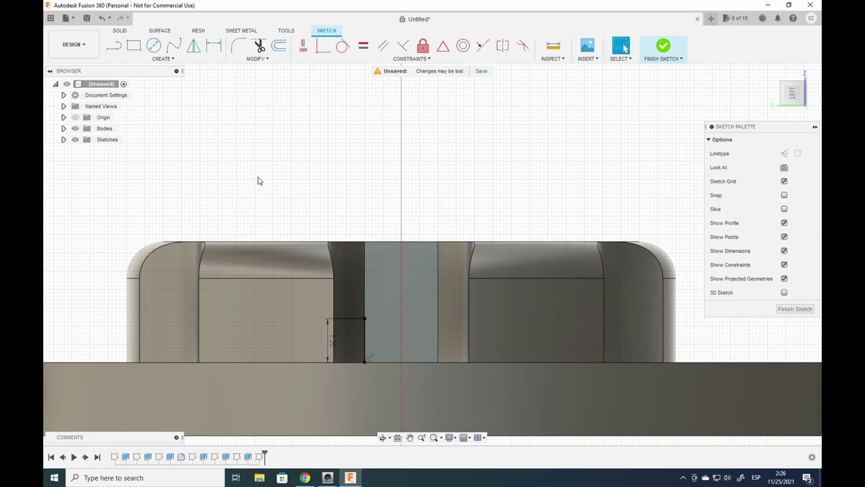
Step: Draw a rectangle from the line's upper end to the opposite top corner of the post's face, and finish the sketch
click(134, 45)
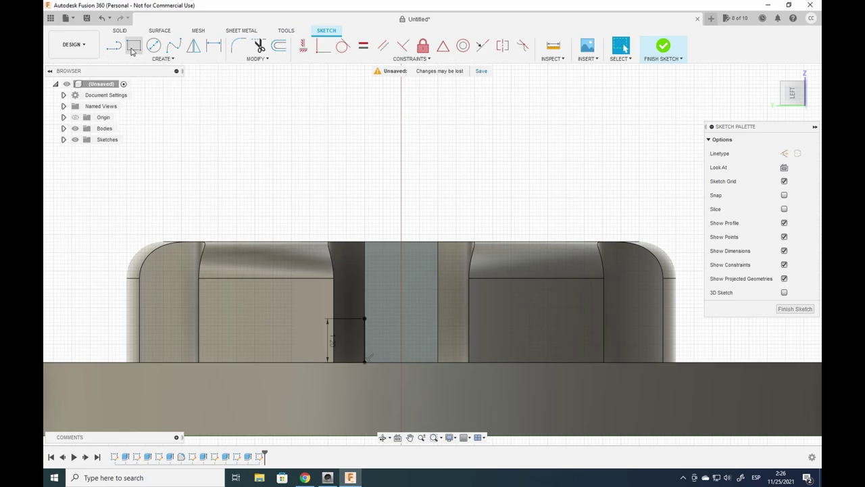
click(365, 319)
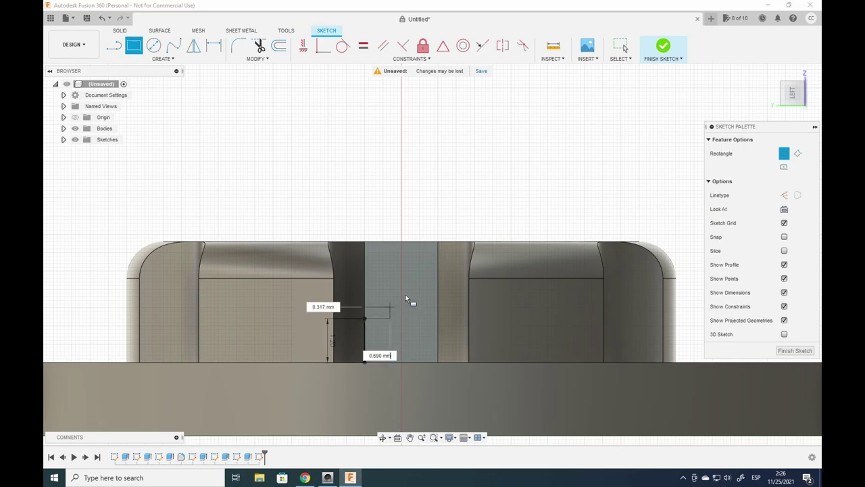
click(438, 242)
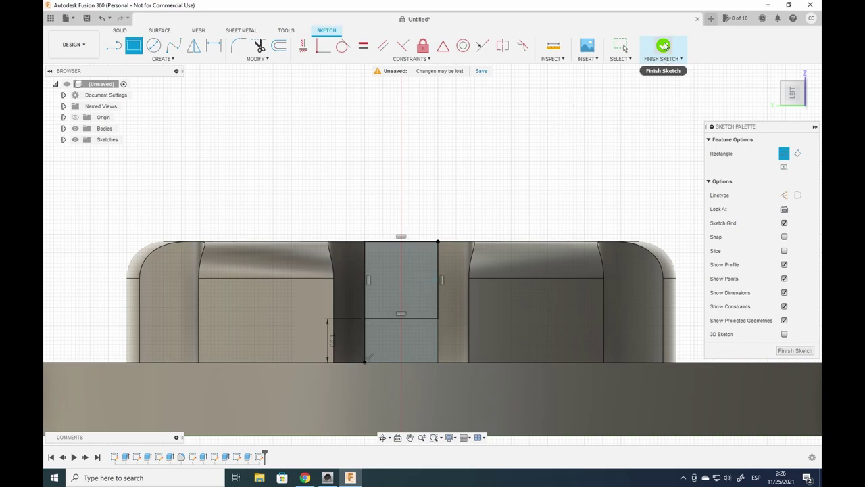
click(662, 45)
Step: Extrude the upper rectangle on the post 0.8 mm outward, away from the boss's center, joining it to the body
mouse_move(545, 188)
shift+middle_down()
mouse_move(532, 47)
mouse_move(391, 212)
shift+middle_up()
click(459, 306)
click(133, 45)
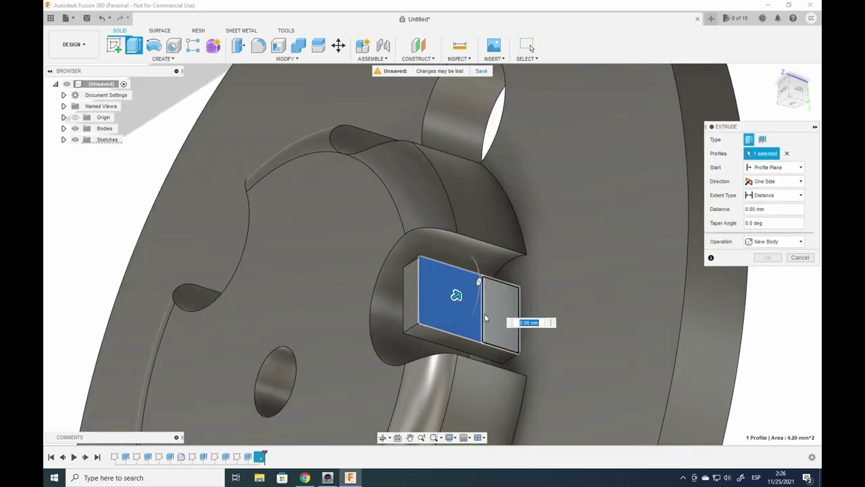
shift+middle_drag(466, 301, 461, 290)
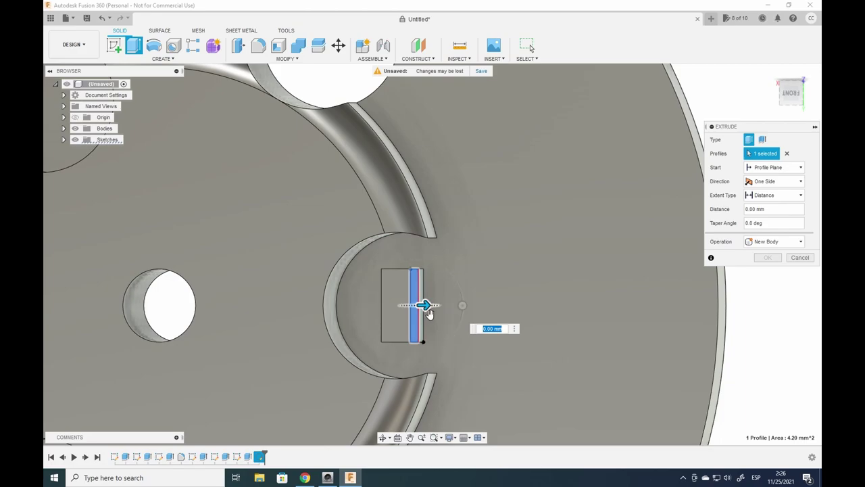
drag(428, 312, 458, 307)
shift+middle_drag(440, 353, 433, 327)
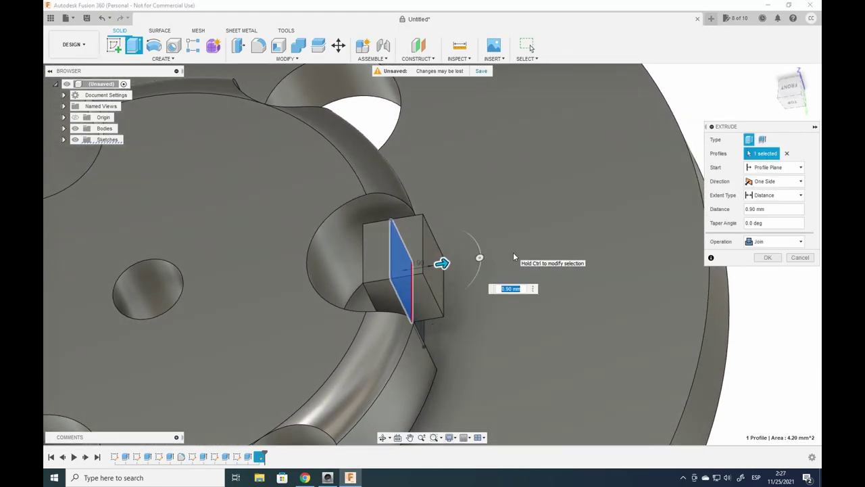
shift+middle_drag(463, 298, 444, 342)
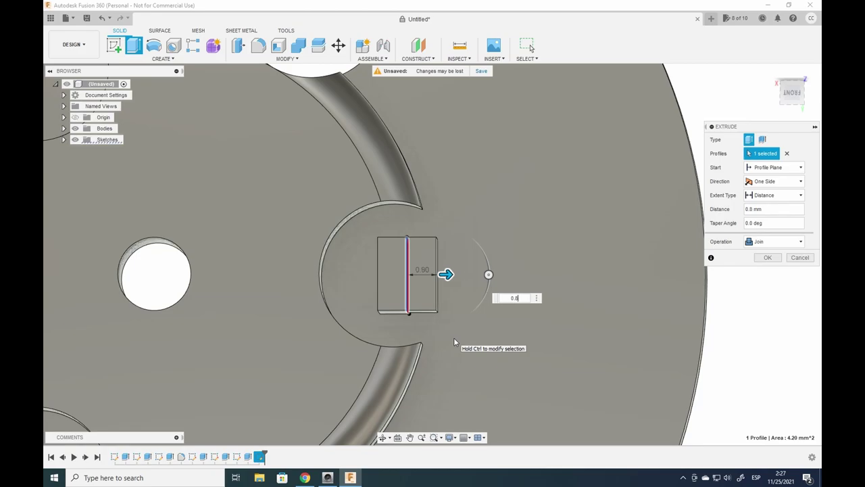
key(Return)
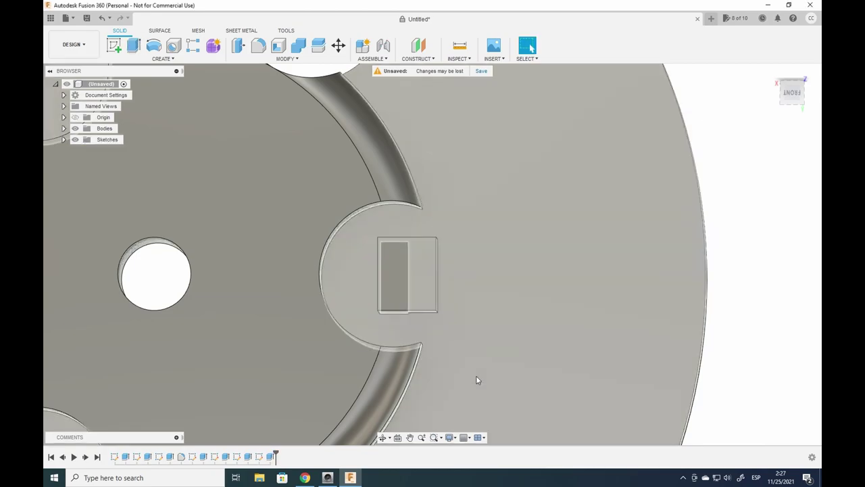
Step: Chamfer the lower outer edge of the post's overhanging tab with an equal distance of 0.8 mm
shift+middle_drag(477, 379, 422, 302)
click(422, 302)
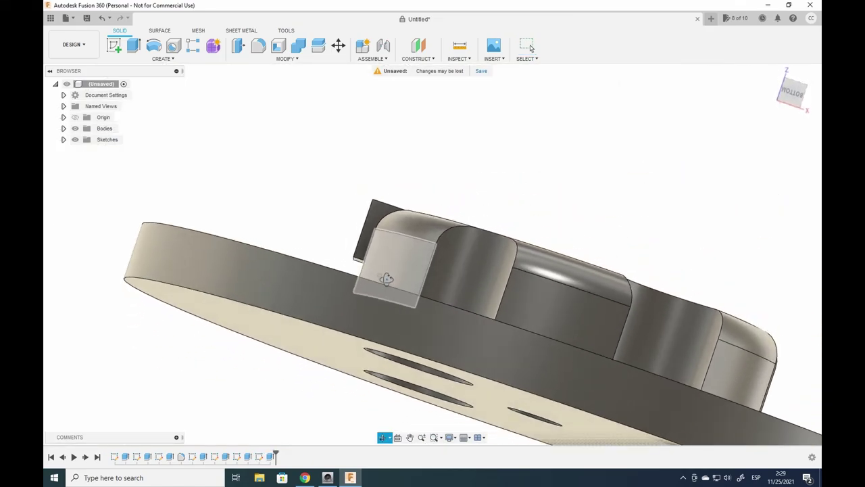
shift+middle_drag(386, 278, 391, 228)
click(390, 227)
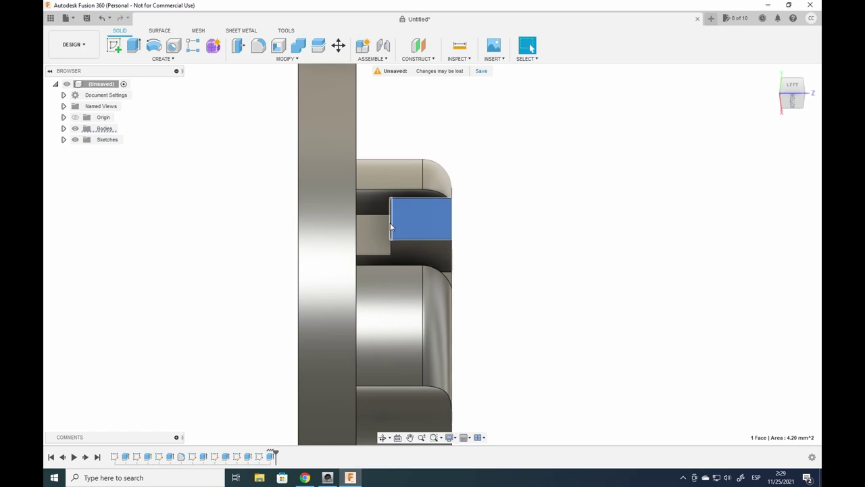
click(391, 228)
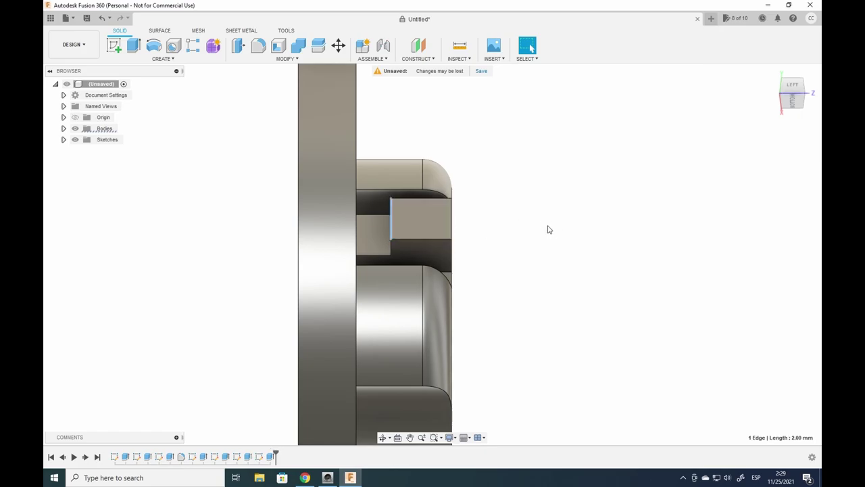
click(286, 59)
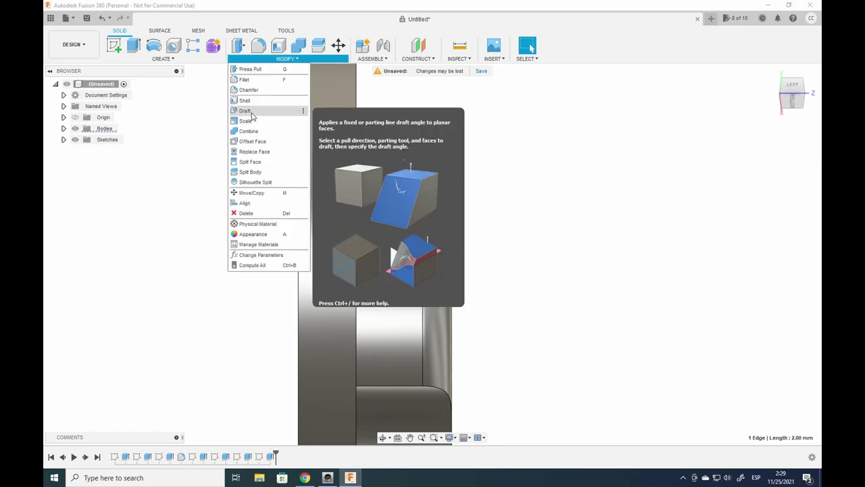
click(265, 92)
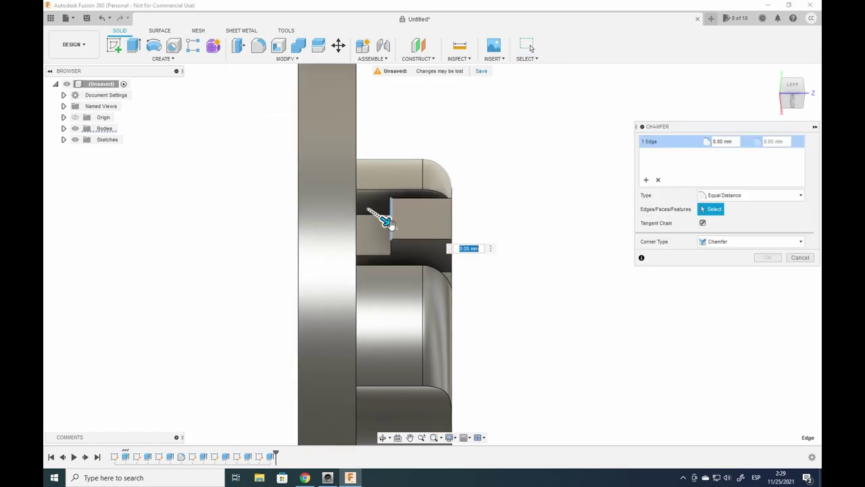
mouse_move(385, 221)
mouse_down()
mouse_move(402, 235)
mouse_move(387, 219)
mouse_move(394, 227)
mouse_up()
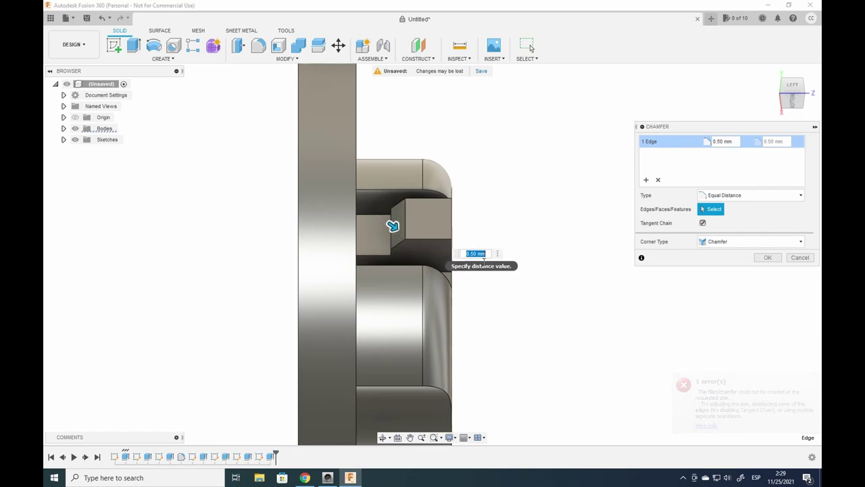
key(Return)
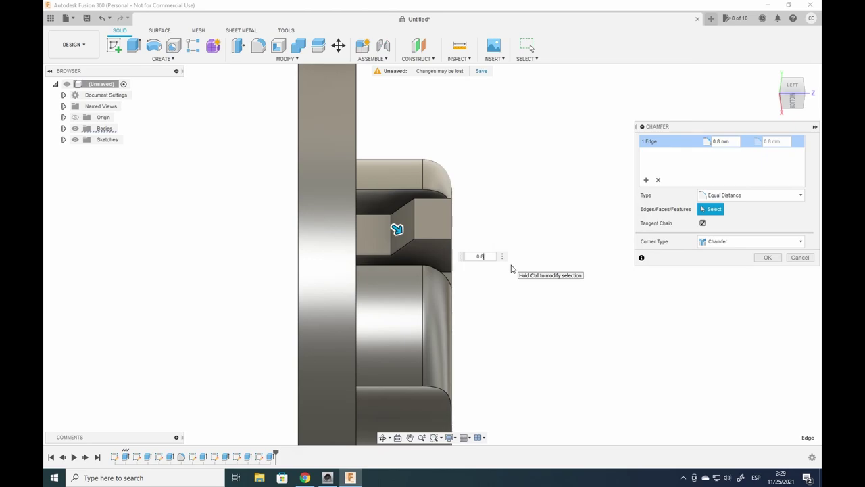
key(Return)
Step: Fillet the upper outer edge of the post's overhanging tab with a 1.25 mm constant radius
shift+middle_drag(512, 269, 453, 228)
click(451, 229)
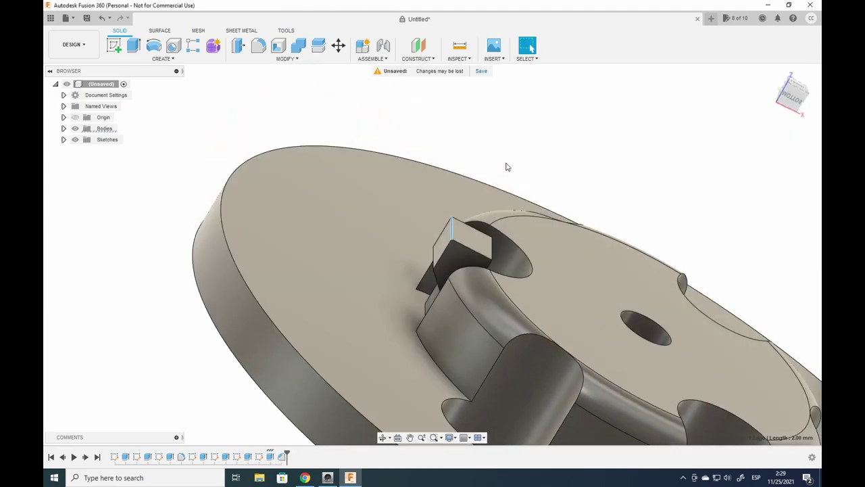
click(259, 46)
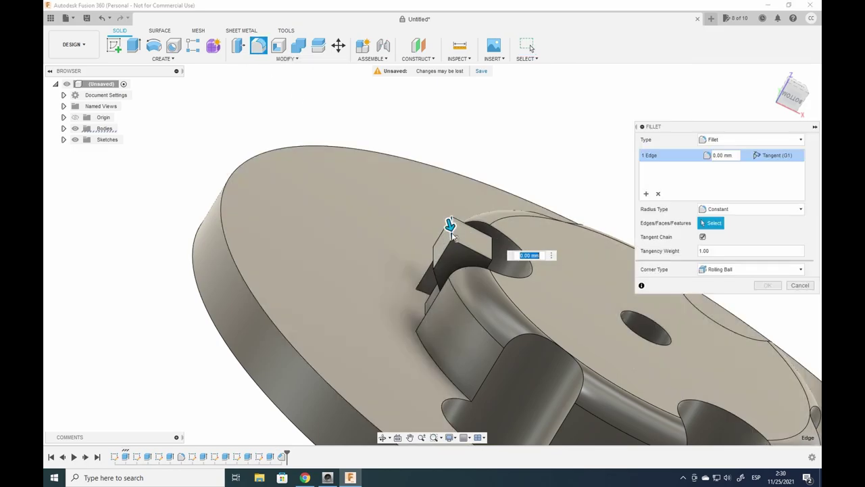
drag(450, 226, 465, 242)
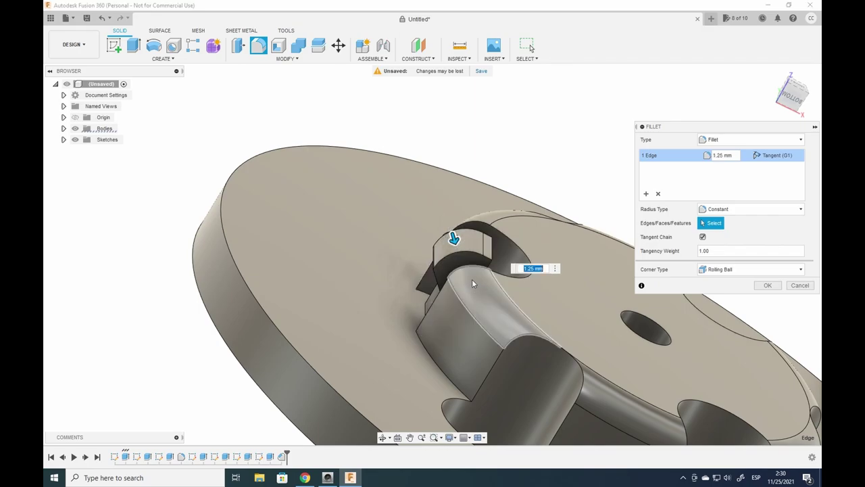
shift+middle_drag(472, 281, 406, 324)
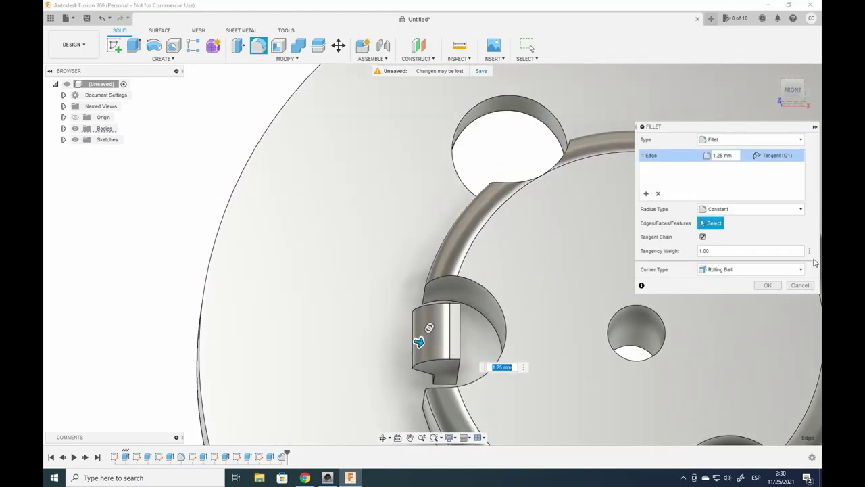
key(Return)
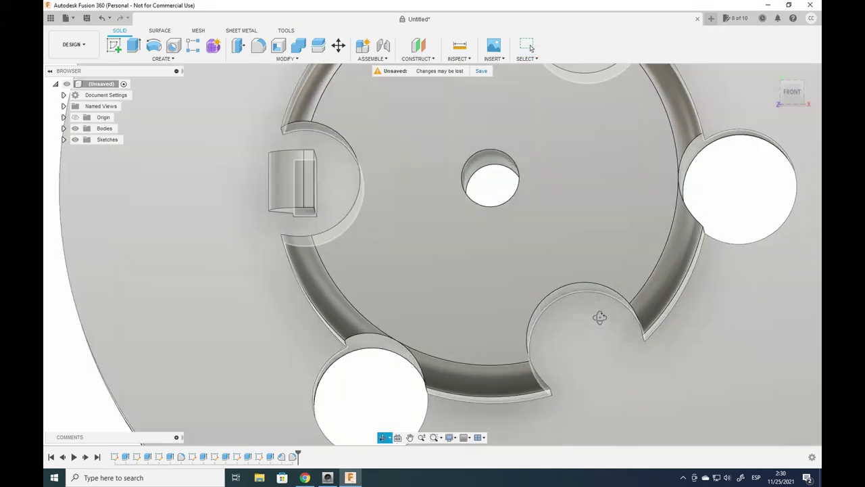
shift+middle_drag(599, 315, 595, 231)
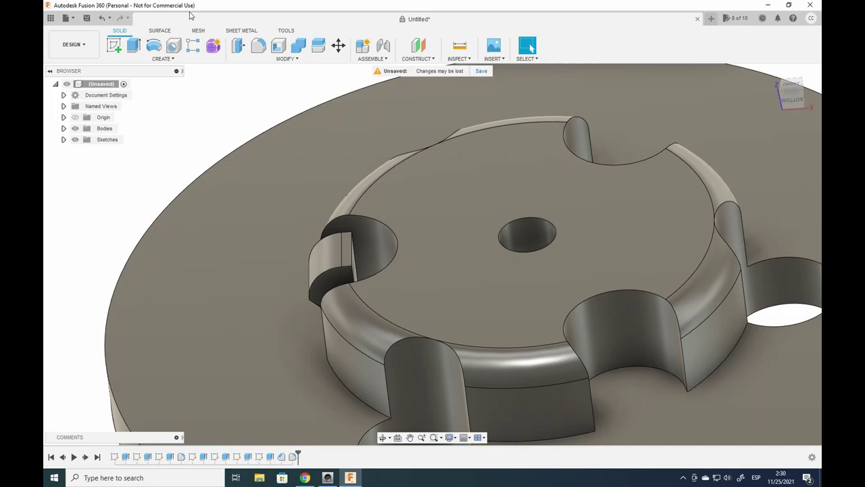
Step: Circular-pattern the post's two extrusions, chamfer and fillet as features around the origin axis through the central hole, 3 instances over the full circle
click(162, 59)
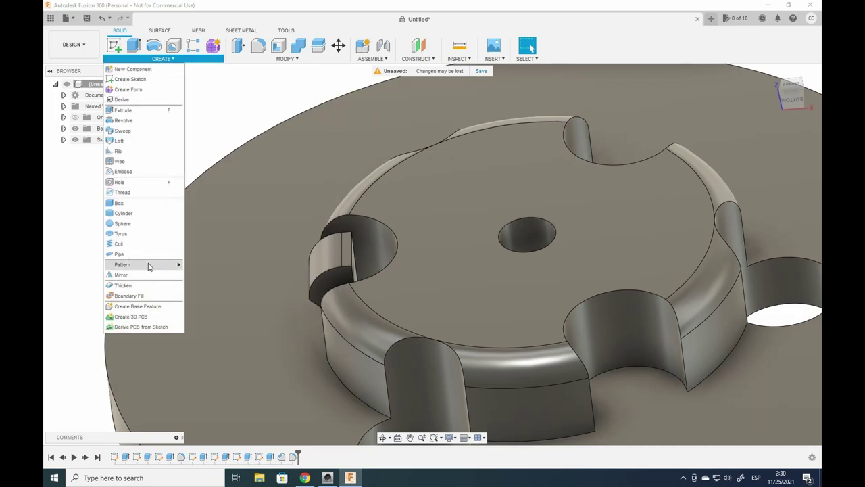
mouse_move(164, 267)
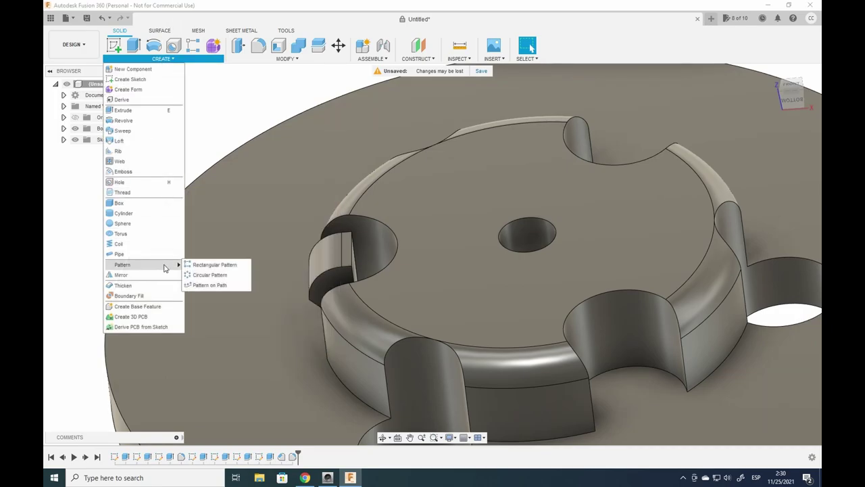
click(210, 275)
click(331, 263)
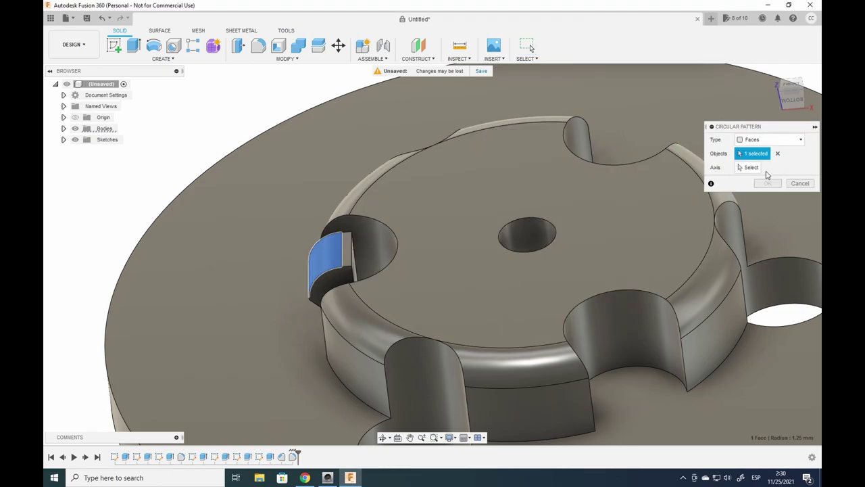
click(777, 139)
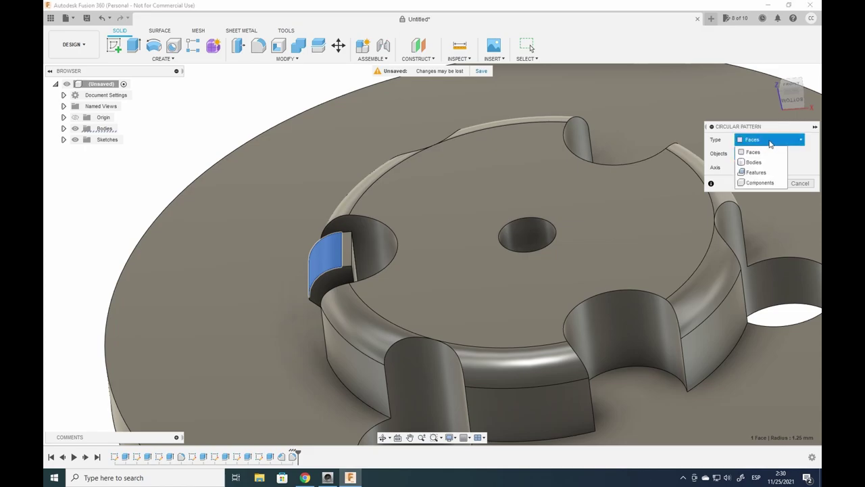
click(756, 172)
click(325, 261)
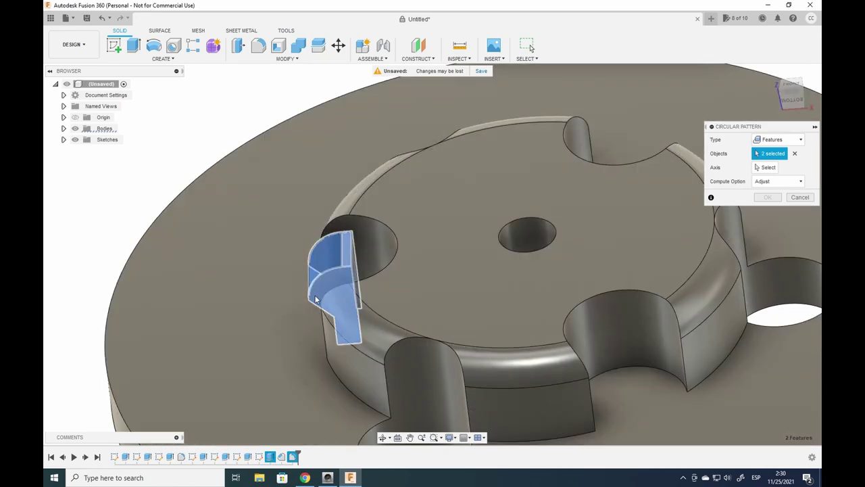
click(321, 312)
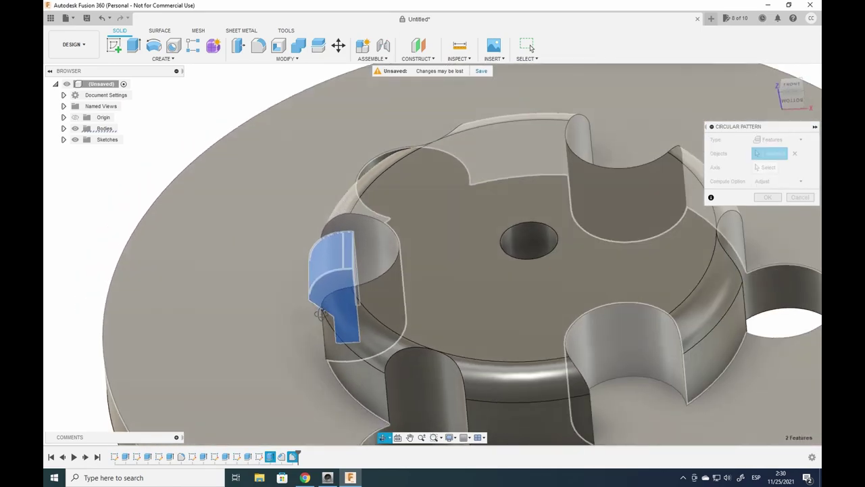
shift+middle_drag(319, 315, 560, 257)
click(308, 302)
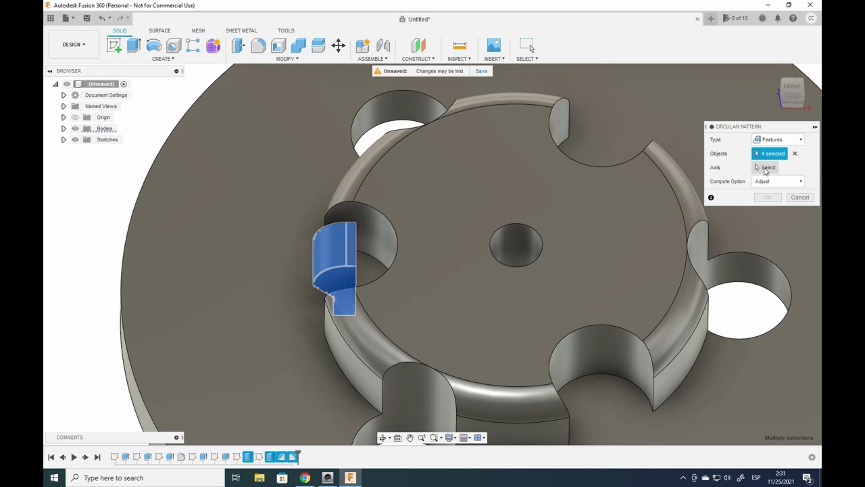
click(766, 168)
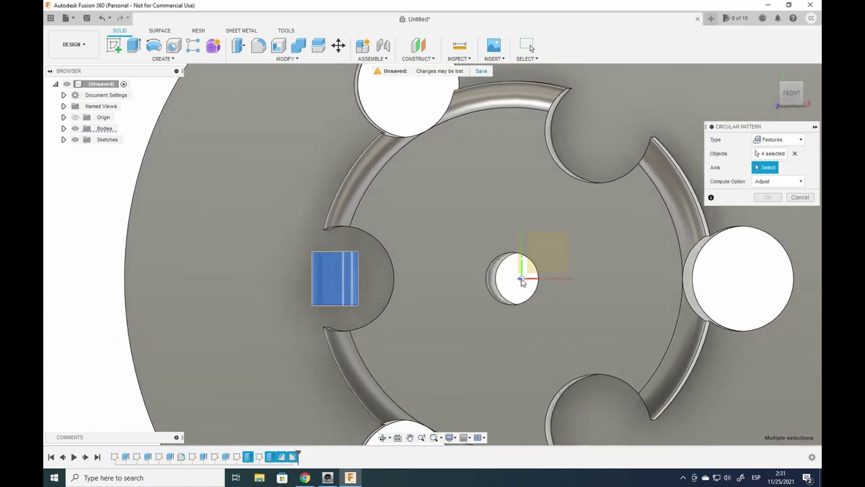
click(521, 282)
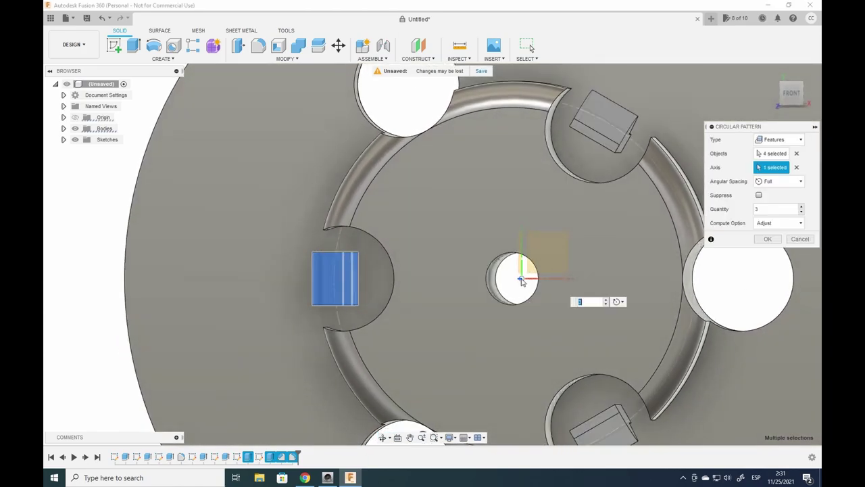
shift+middle_drag(538, 239, 543, 202)
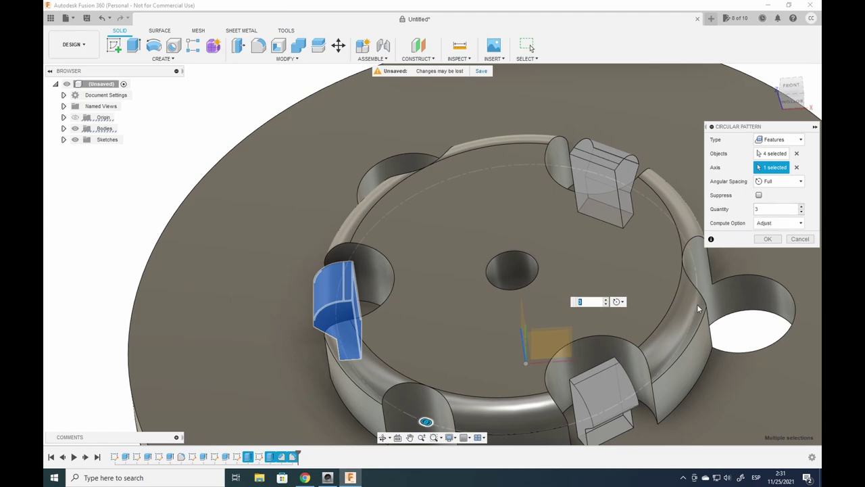
click(768, 238)
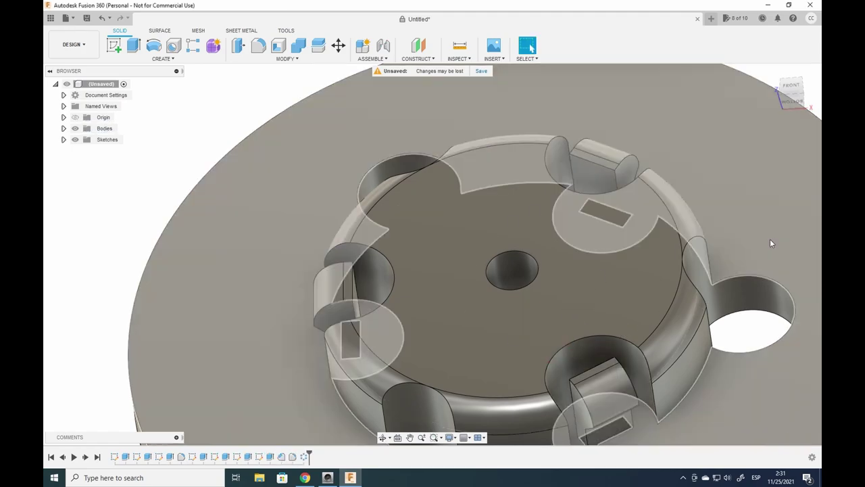
Step: Fillet the upper outer edge of the large disc with a 0.50 mm constant radius
shift+middle_drag(769, 241, 552, 315)
scroll(552, 309, down, 5)
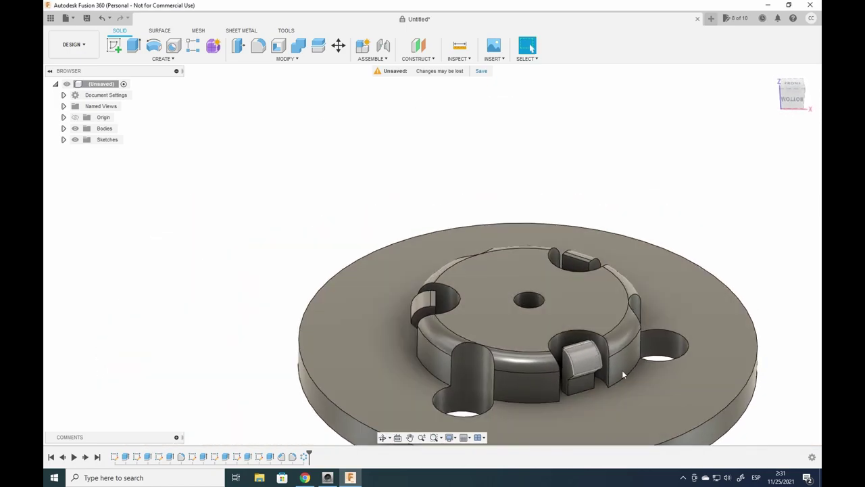
middle_drag(636, 382, 589, 272)
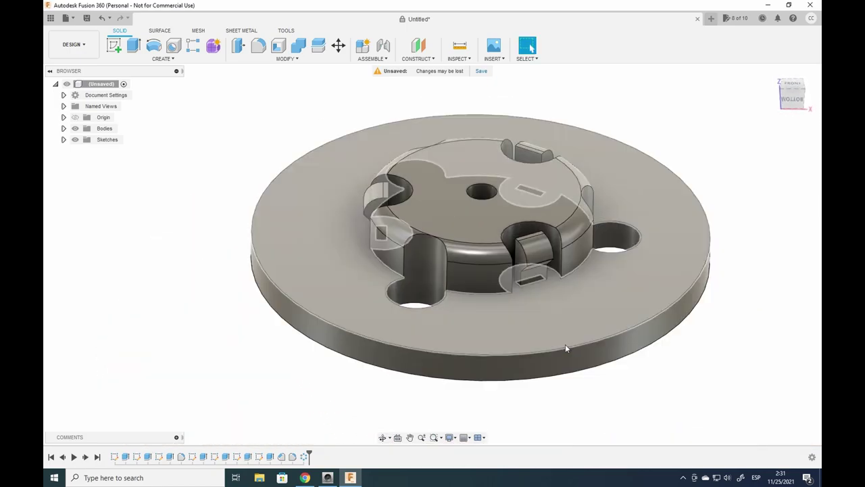
click(566, 345)
click(585, 346)
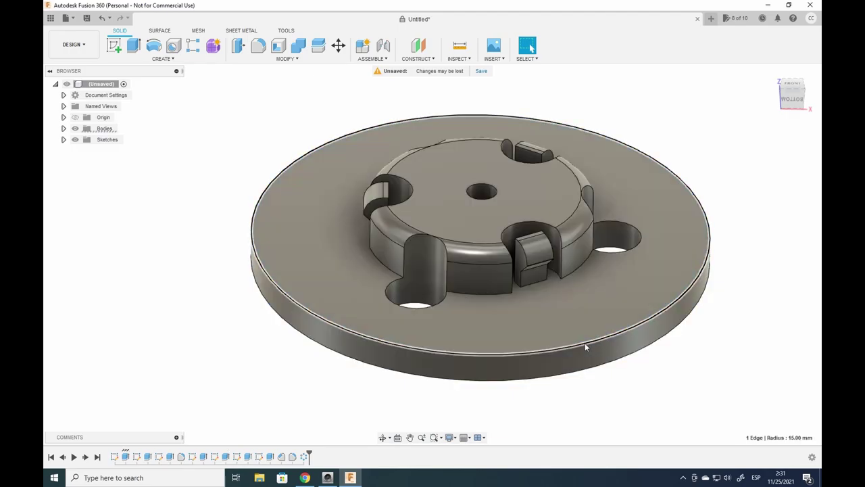
click(257, 46)
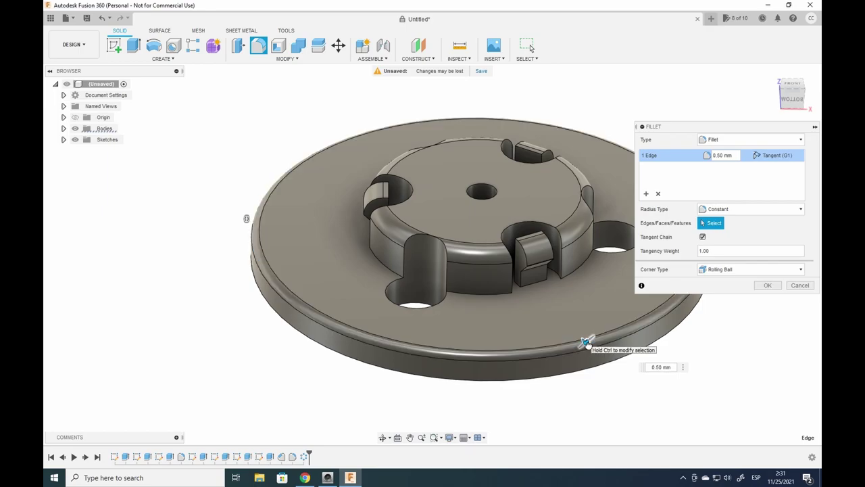
click(768, 284)
Step: Set up a 3D Print export of the whole body in STL (Binary) format with sending to the 3D print utility turned off
shift+middle_drag(710, 297, 481, 198)
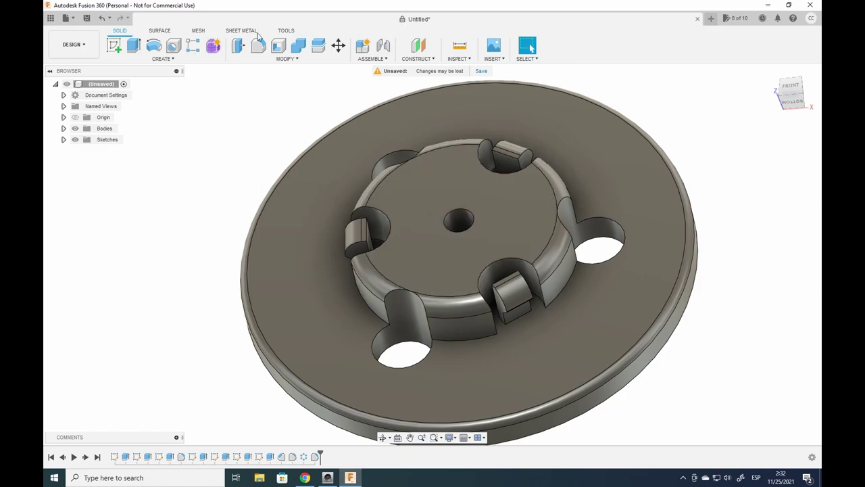
click(290, 32)
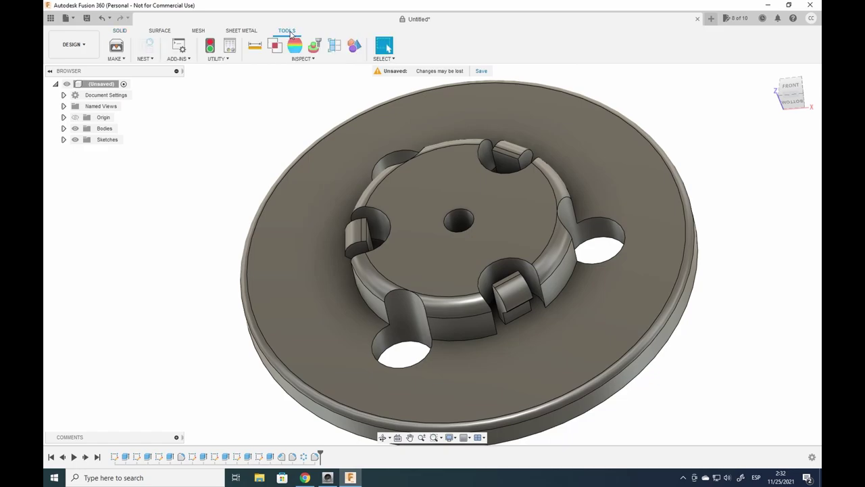
click(116, 49)
click(499, 210)
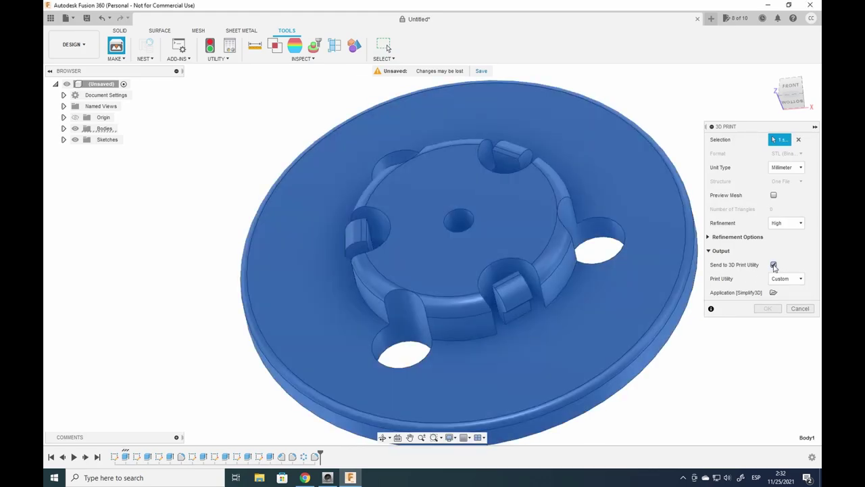
click(773, 265)
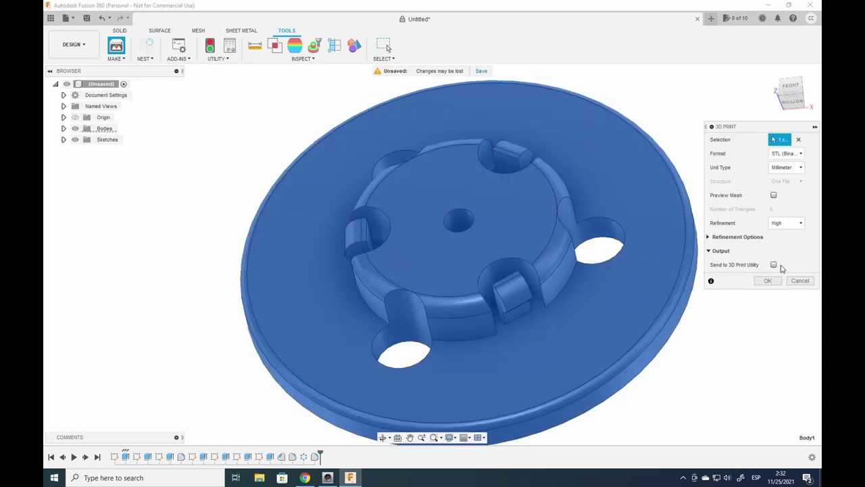
click(801, 155)
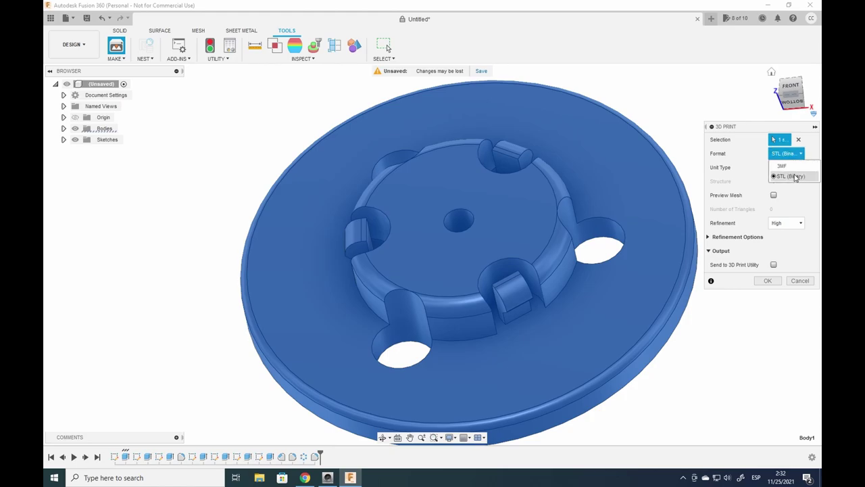
click(790, 176)
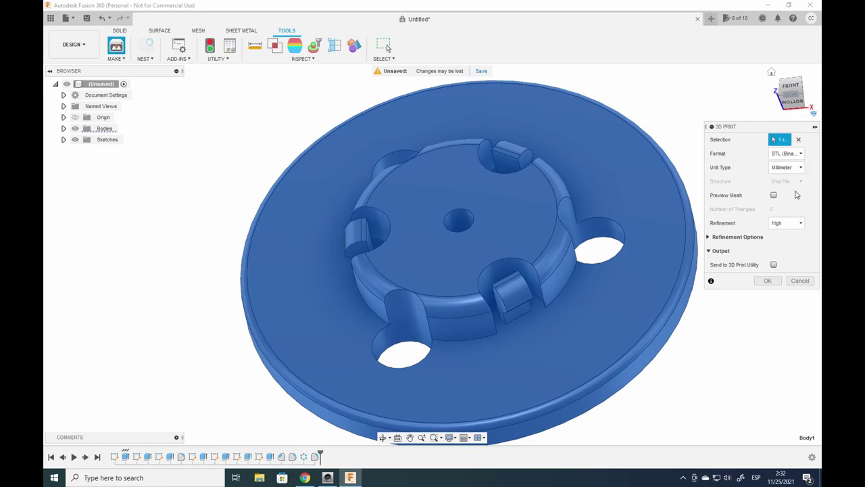
Step: Save the exported STL file in the STL folder as "ps1 hub v3"
click(766, 280)
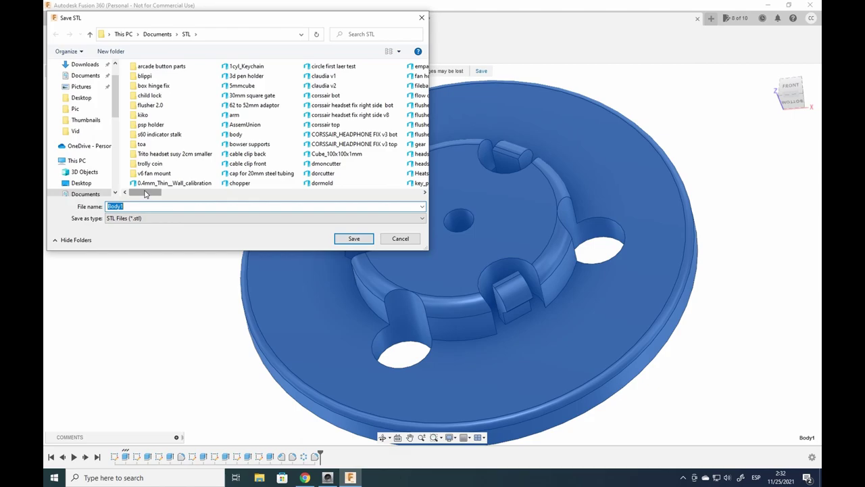
mouse_move(144, 193)
mouse_down()
mouse_move(342, 198)
mouse_move(135, 200)
mouse_up()
text(ps1)
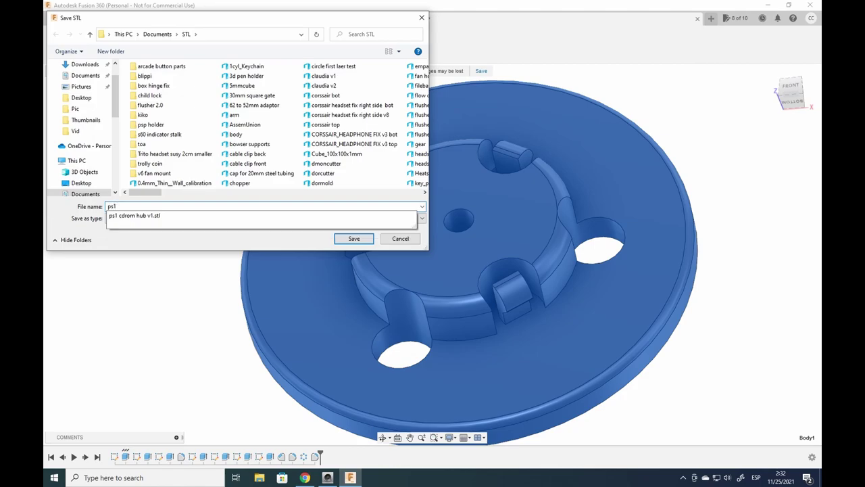
text( hub v)
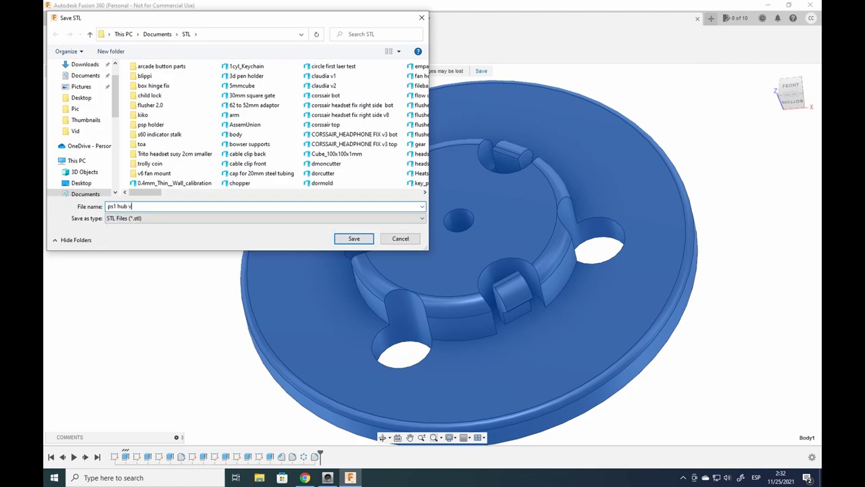
text(3)
key(Return)
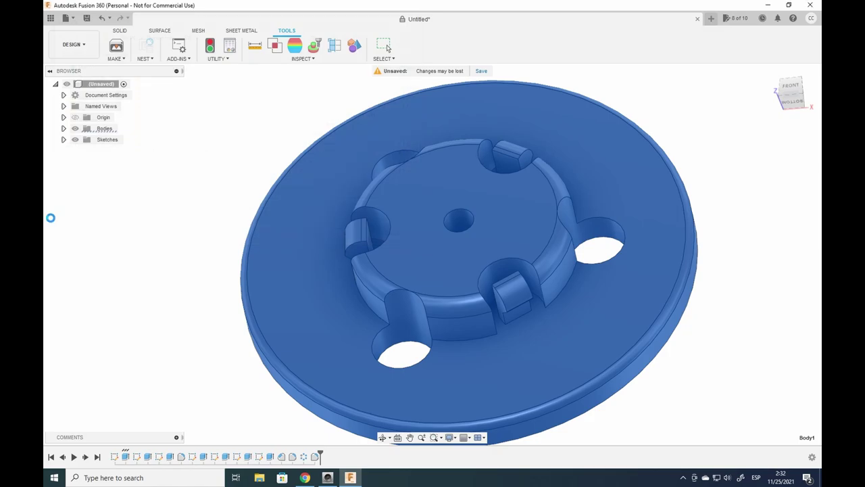
Step: Offset the six outer side faces of the boss, between its cutouts, by -0.1 mm
shift+middle_drag(443, 302, 519, 275)
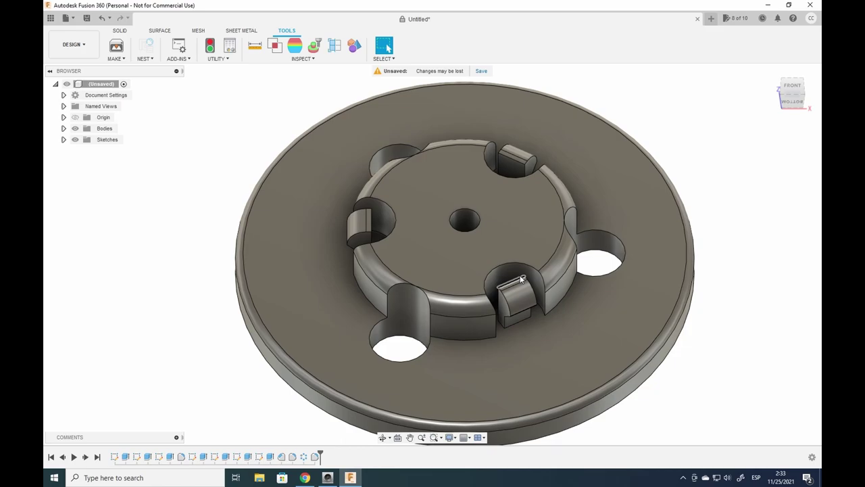
click(520, 275)
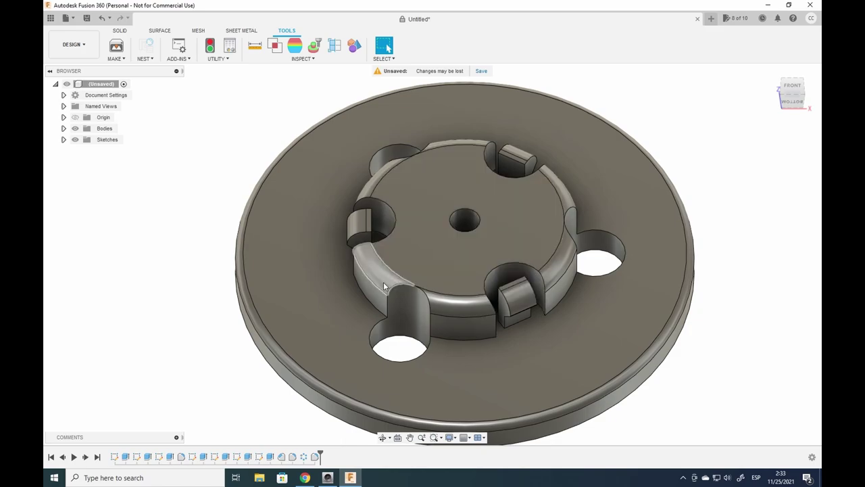
click(371, 299)
ctrl+click(464, 330)
ctrl+click(561, 283)
shift+middle_drag(608, 255, 541, 218)
ctrl+click(542, 217)
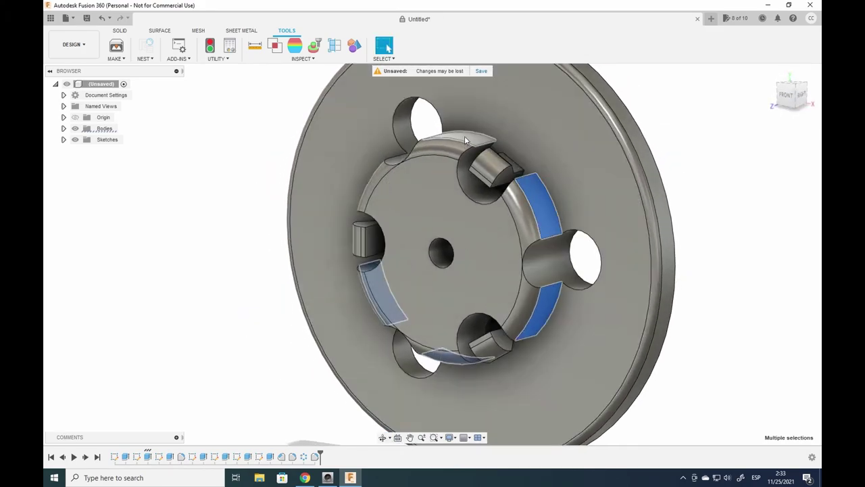
ctrl+click(464, 137)
shift+middle_drag(454, 186, 416, 200)
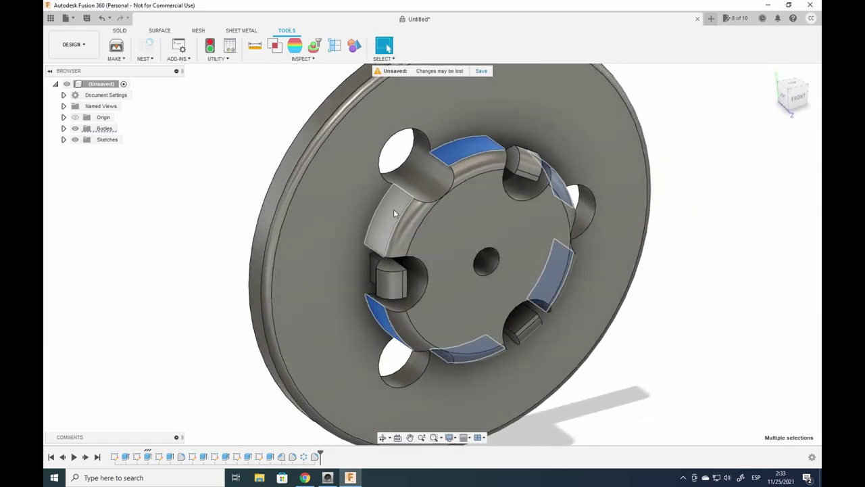
shift+middle_drag(436, 257, 513, 297)
key(Escape)
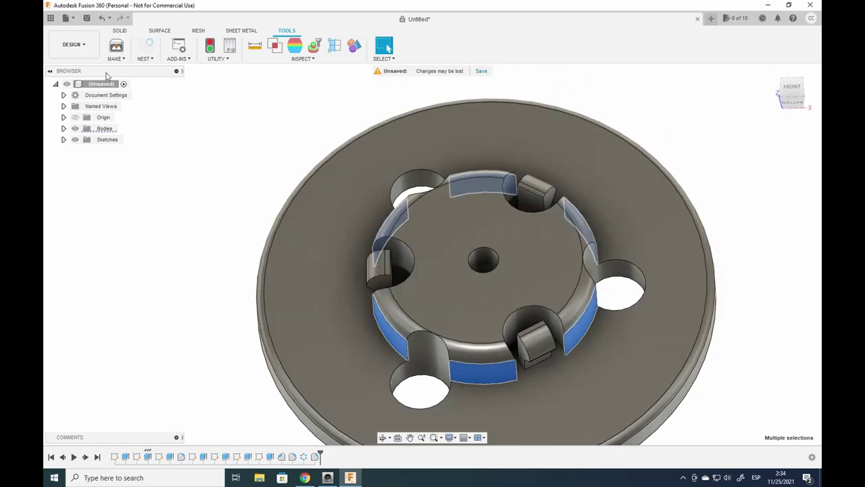
click(121, 31)
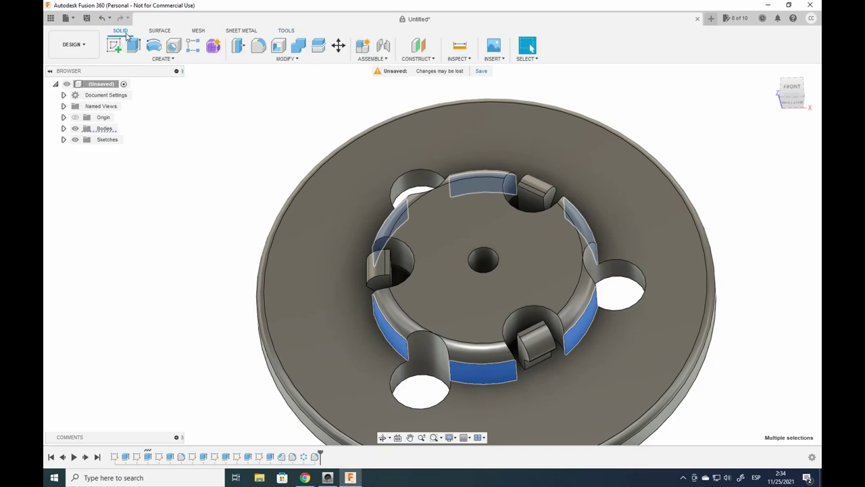
click(238, 48)
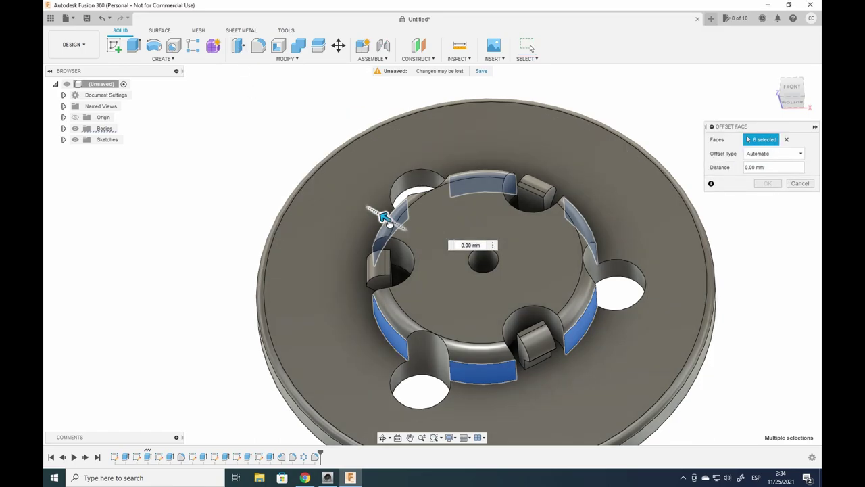
text(0)
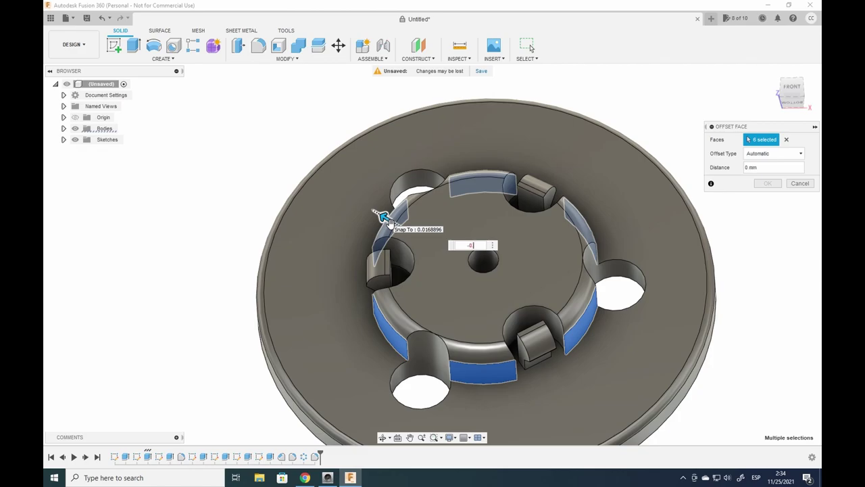
text(.1)
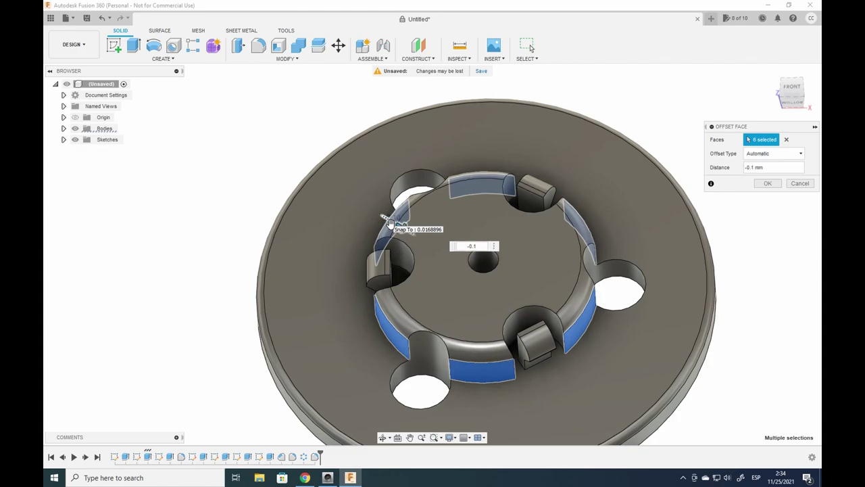